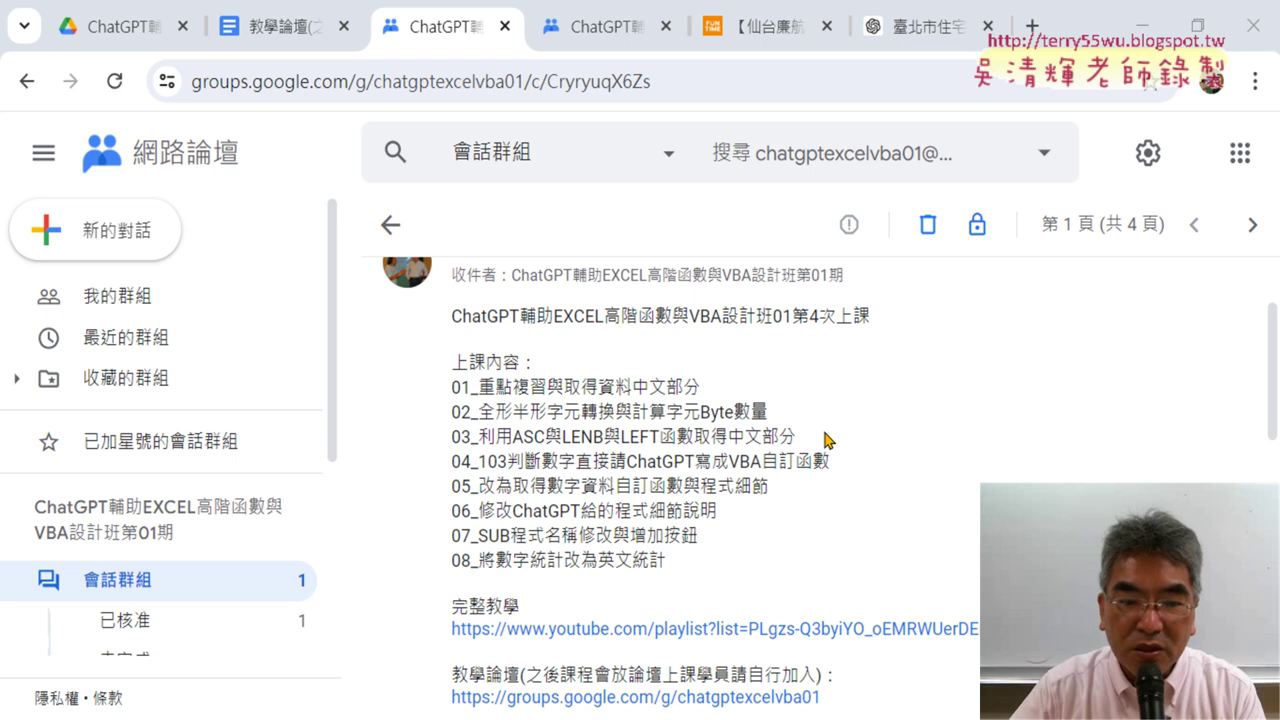
Step: Select the lesson number 第4次上課 in the course announcement post's title
left_click(792, 318)
left_click_drag(792, 318, 866, 315)
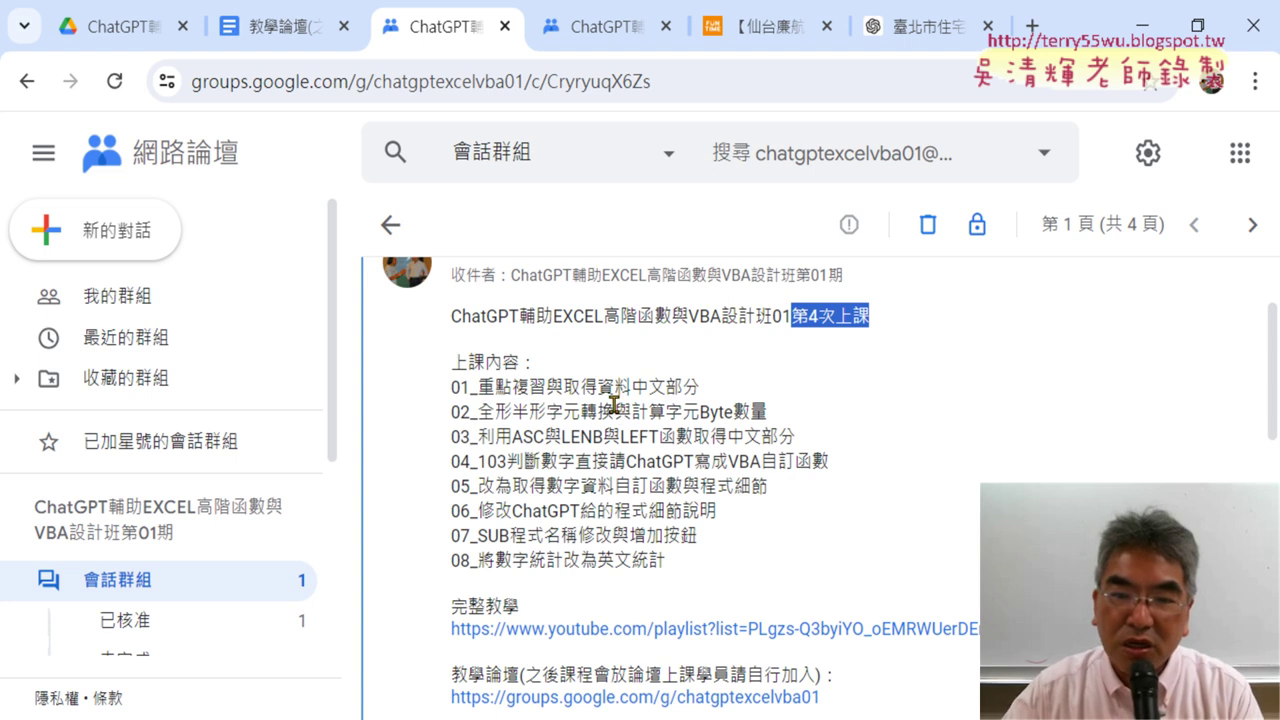
Step: Highlight 中文 in outline item 01, then 數字 and ChatGPT in item 04
left_click_drag(630, 386, 668, 386)
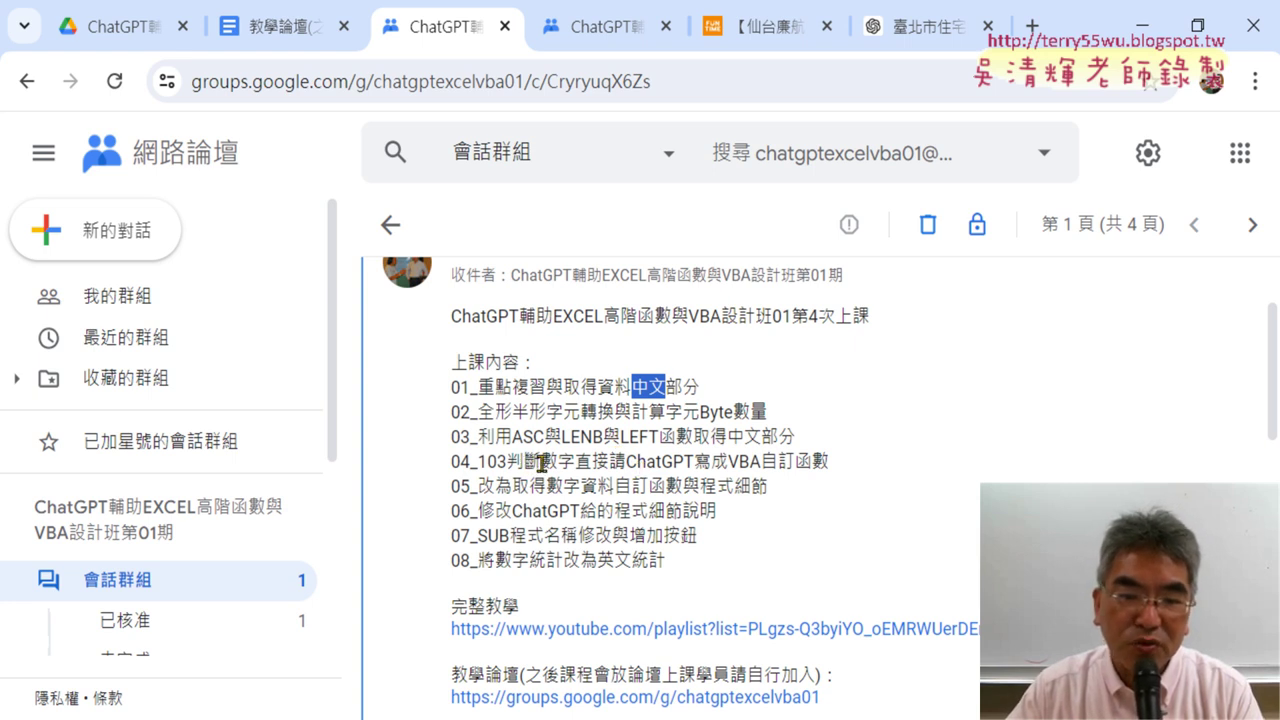
left_click_drag(541, 461, 569, 463)
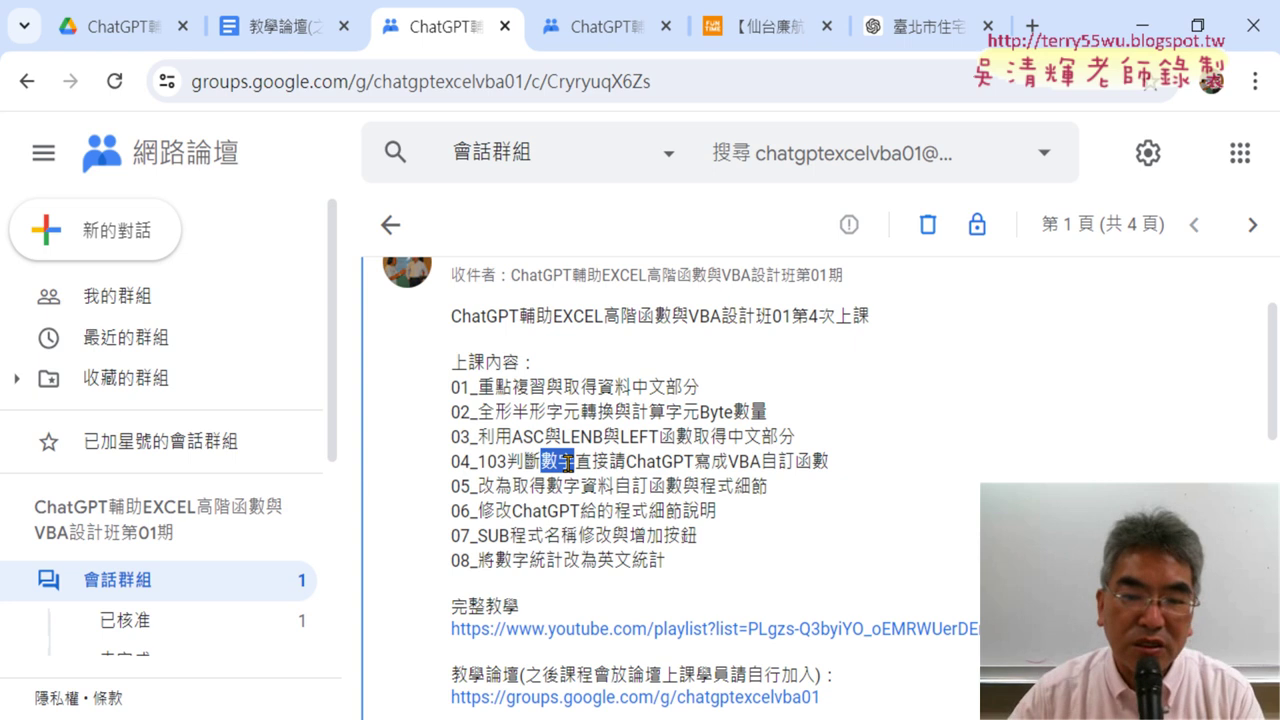
left_click_drag(626, 462, 690, 462)
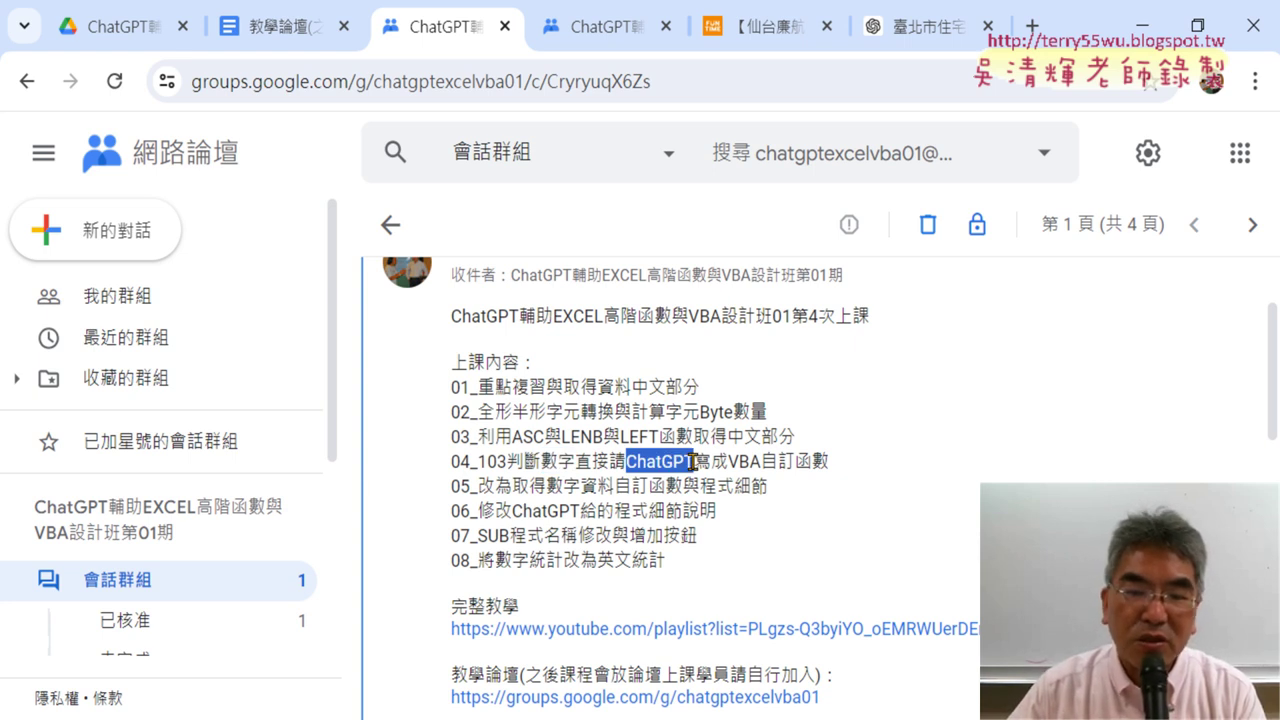
Step: Extend the selection across ChatGPT寫成VBA自訂函數 at the end of item 04
left_click_drag(692, 462, 830, 468)
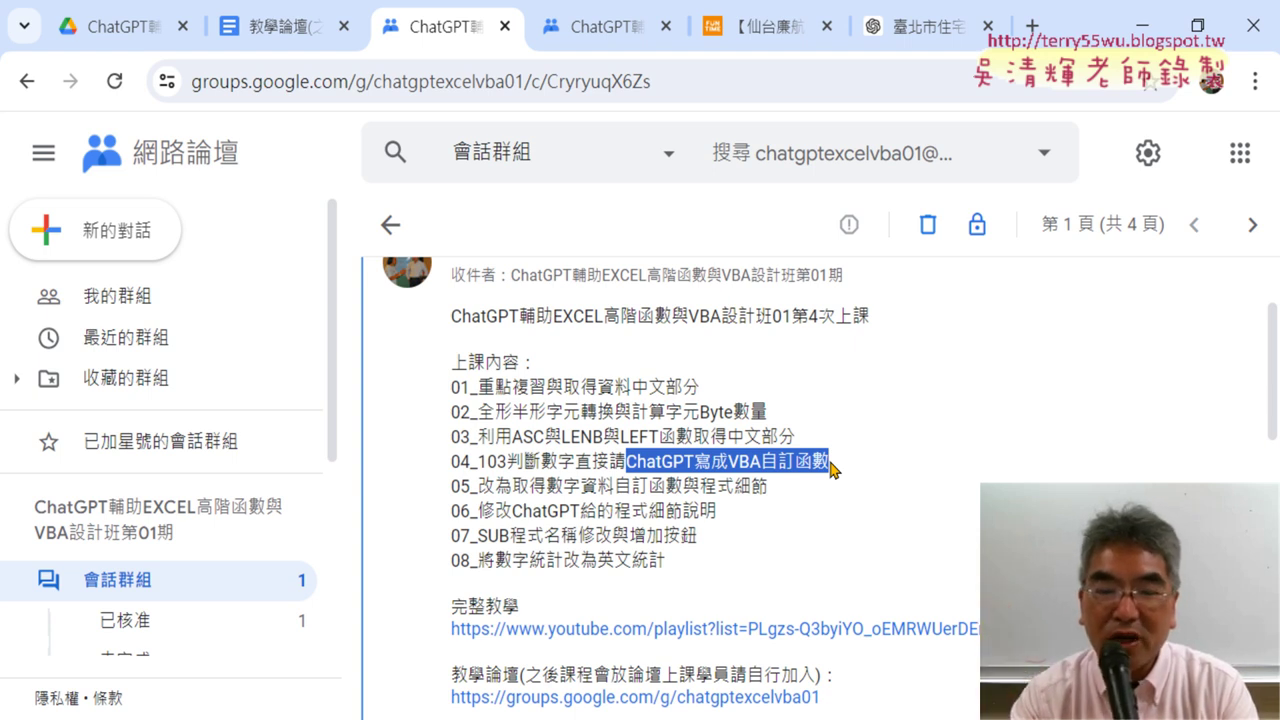
Step: Open the lesson 4 YouTube playlist and scroll through its eight videos
left_click(688, 634)
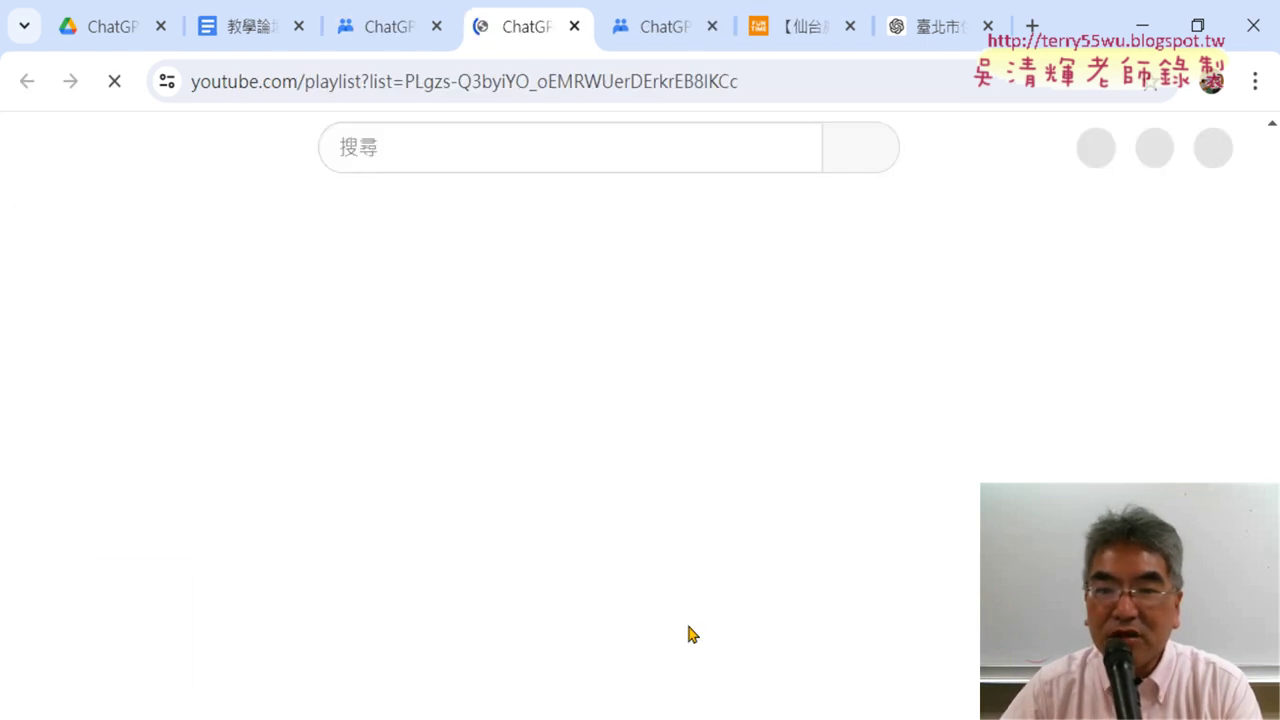
scroll(403, 483, "down", 1)
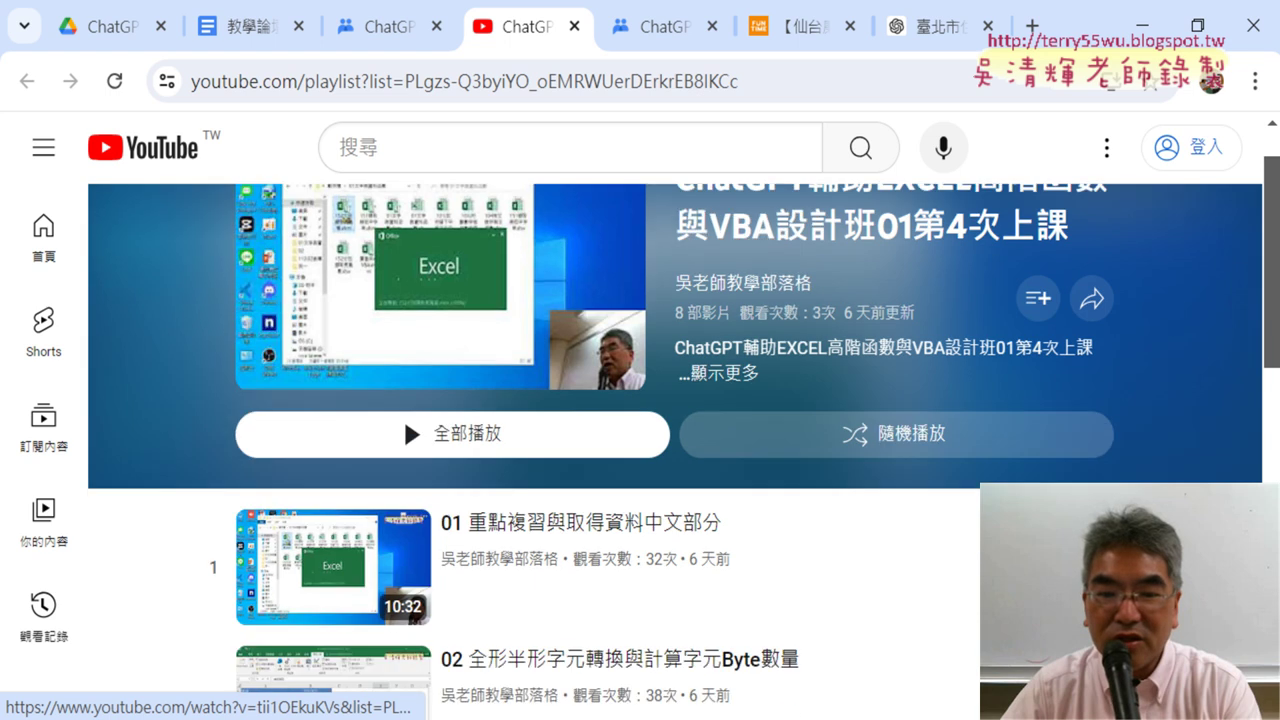
scroll(403, 483, "down", 5)
scroll(403, 483, "down", 1)
scroll(403, 483, "down", 1)
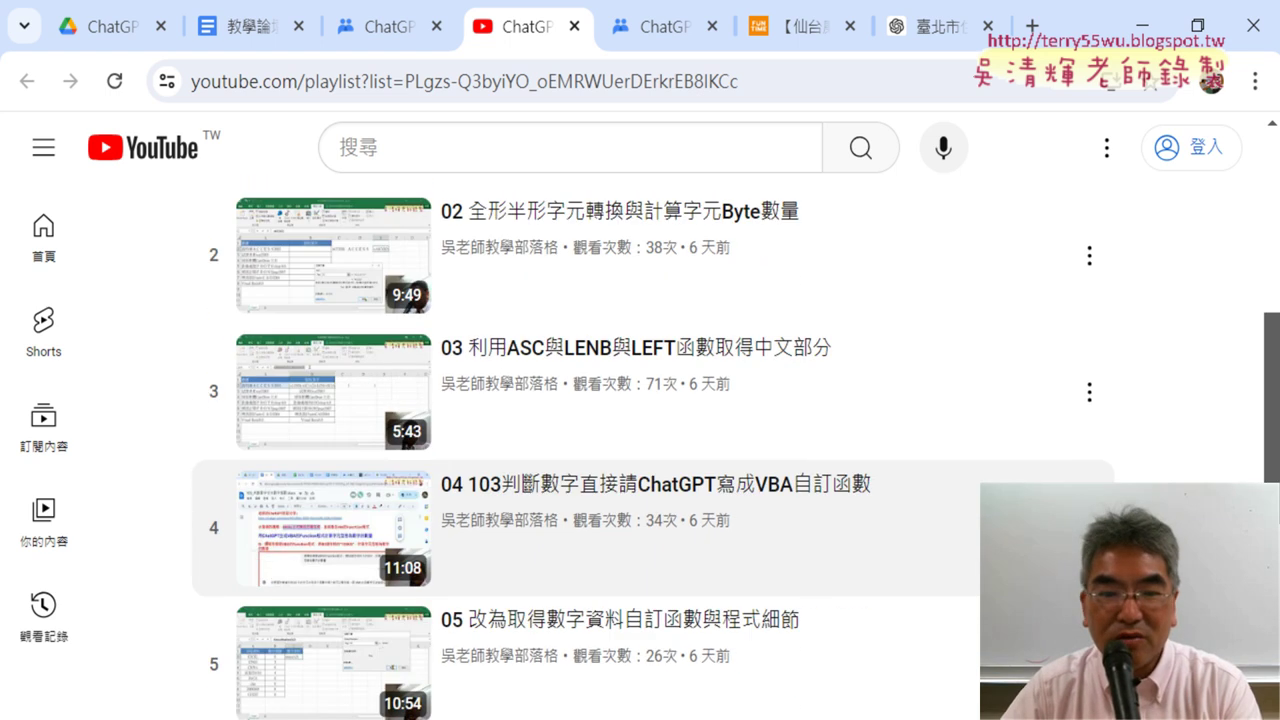
scroll(403, 540, "down", 3)
scroll(403, 540, "down", 2)
scroll(403, 540, "down", 1)
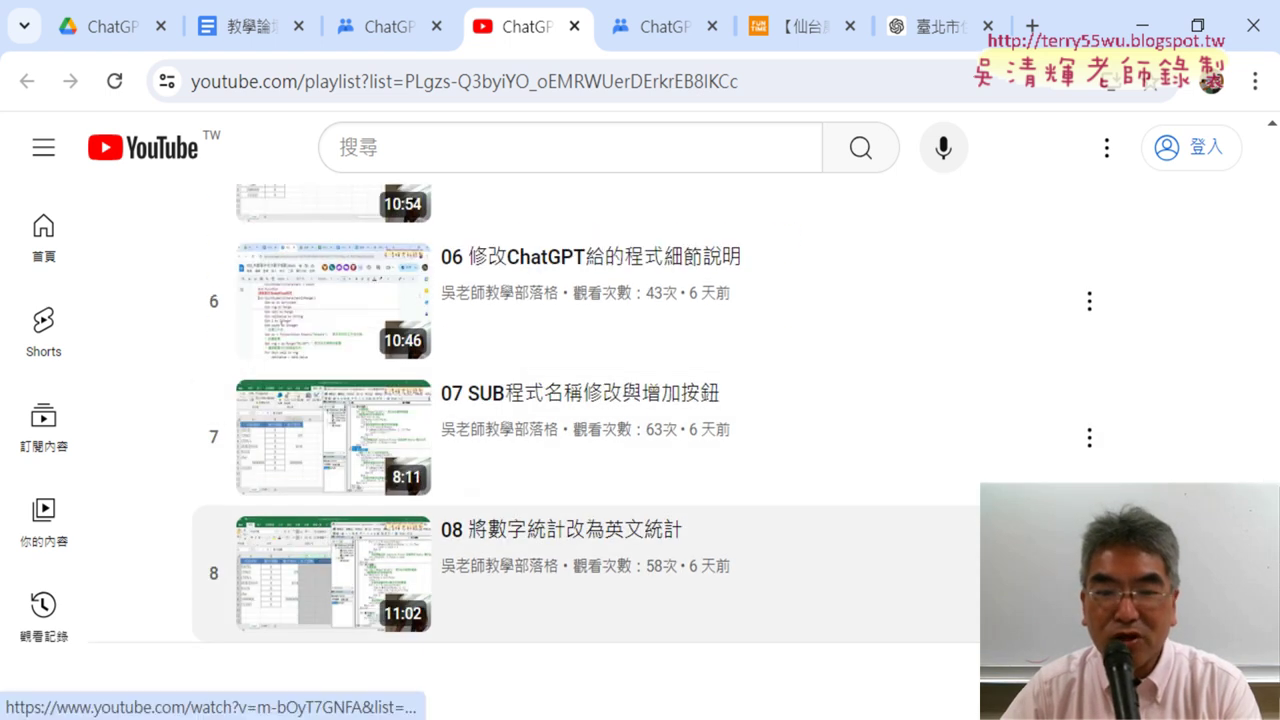
scroll(403, 560, "up", 2)
scroll(403, 560, "up", 4)
scroll(403, 560, "up", 2)
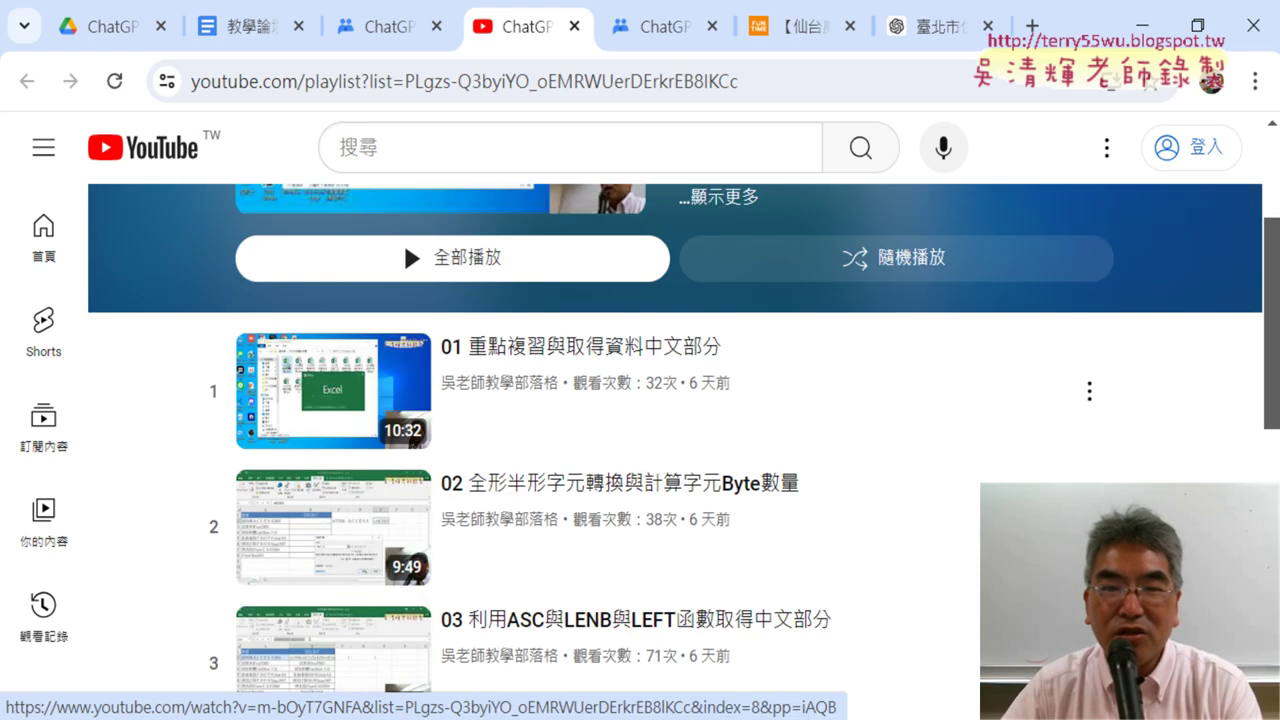
scroll(403, 560, "up", 1)
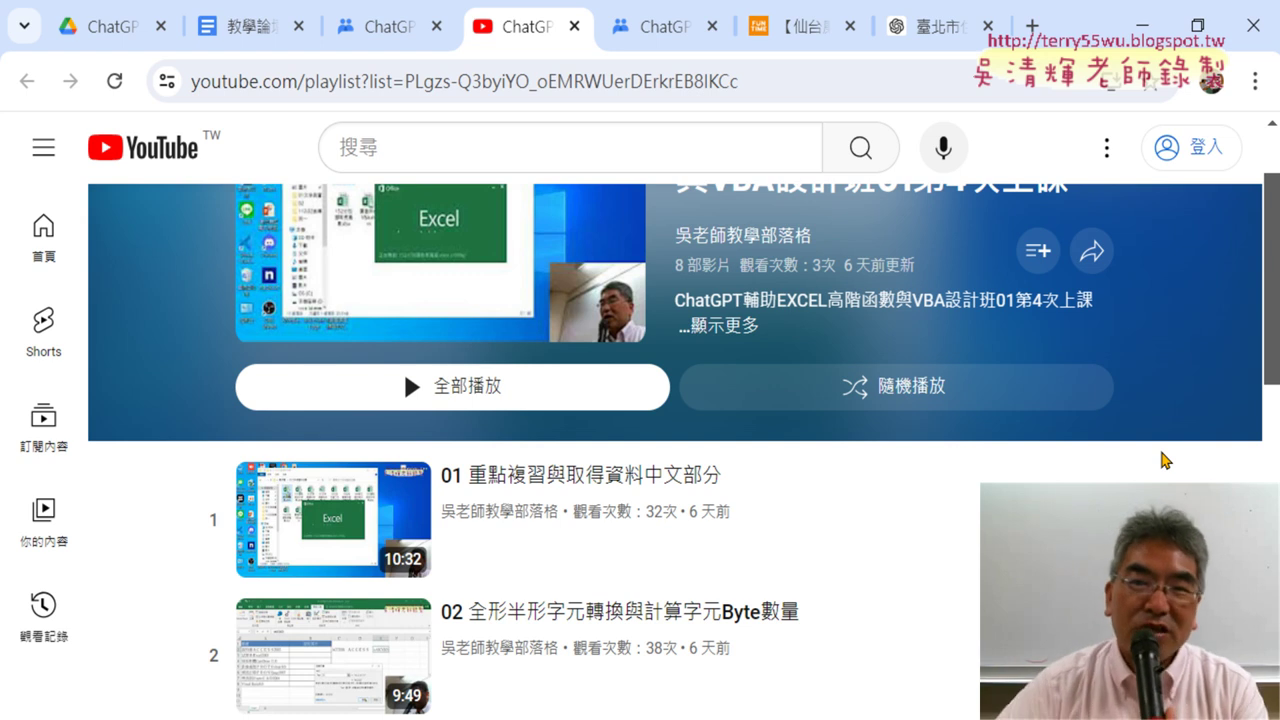
Step: Close the playlist tab and highlight ChatGPT給的程式細節說明 in topic 06
left_click(574, 26)
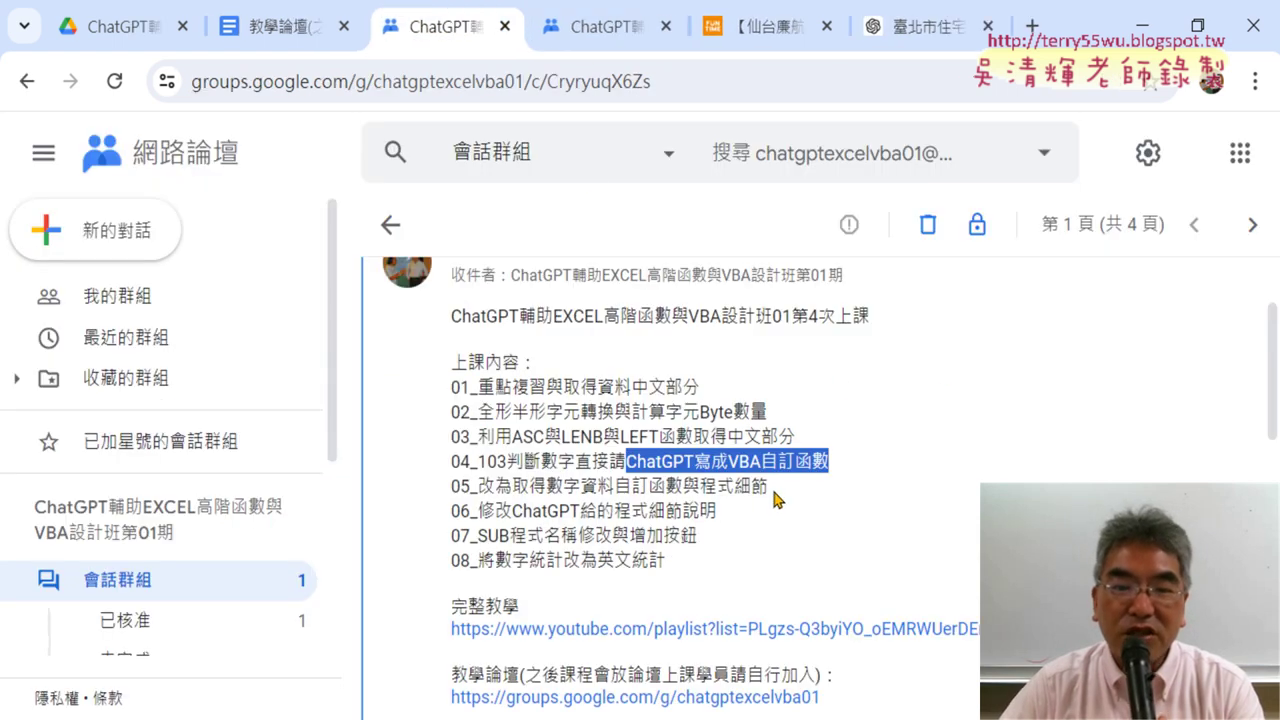
left_click_drag(733, 517, 509, 511)
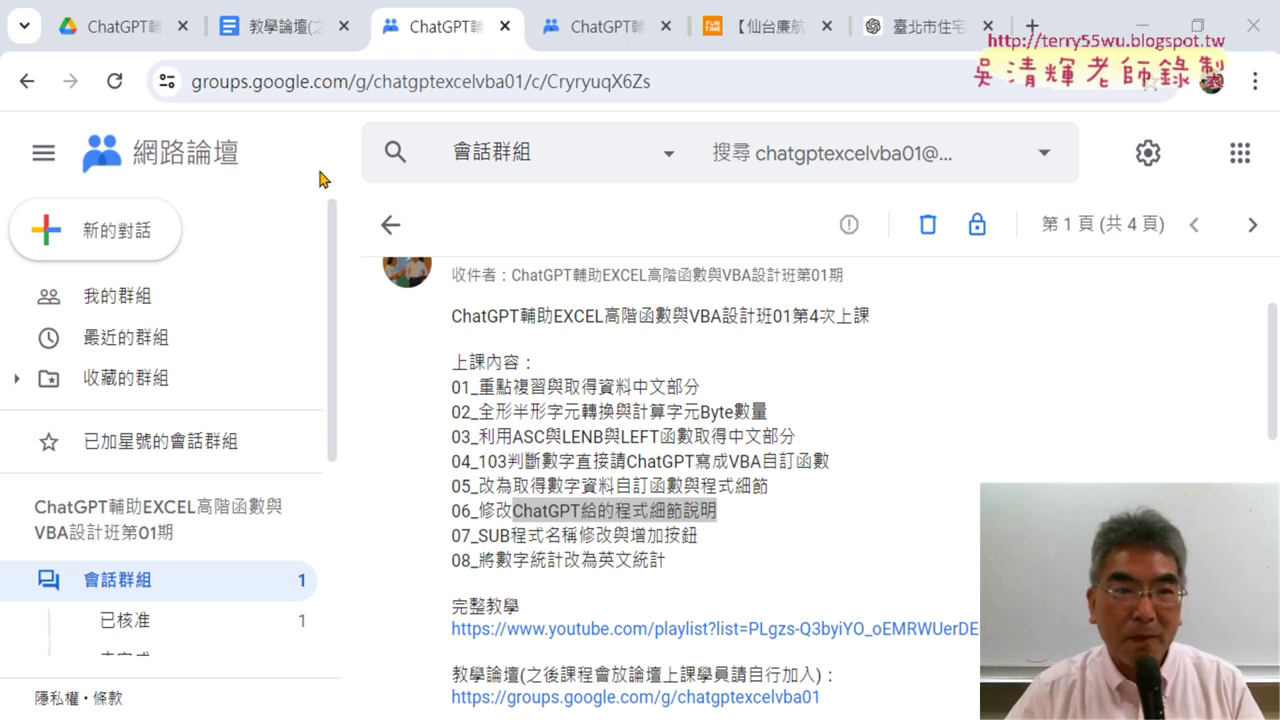
Step: Open _雲端白板畫面 then 01_文字與資料函數 in Drive and select the 臺北市住宅竊盜完成程式碼 document
left_click(118, 28)
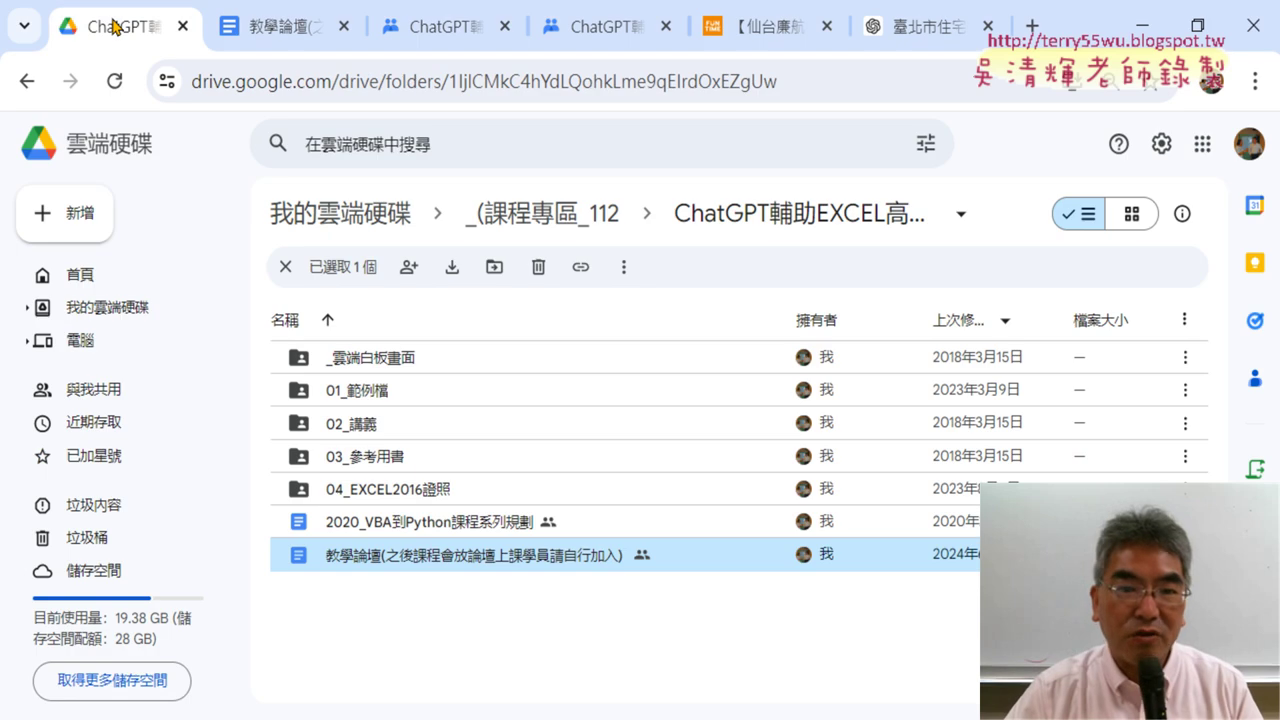
double_click(432, 356)
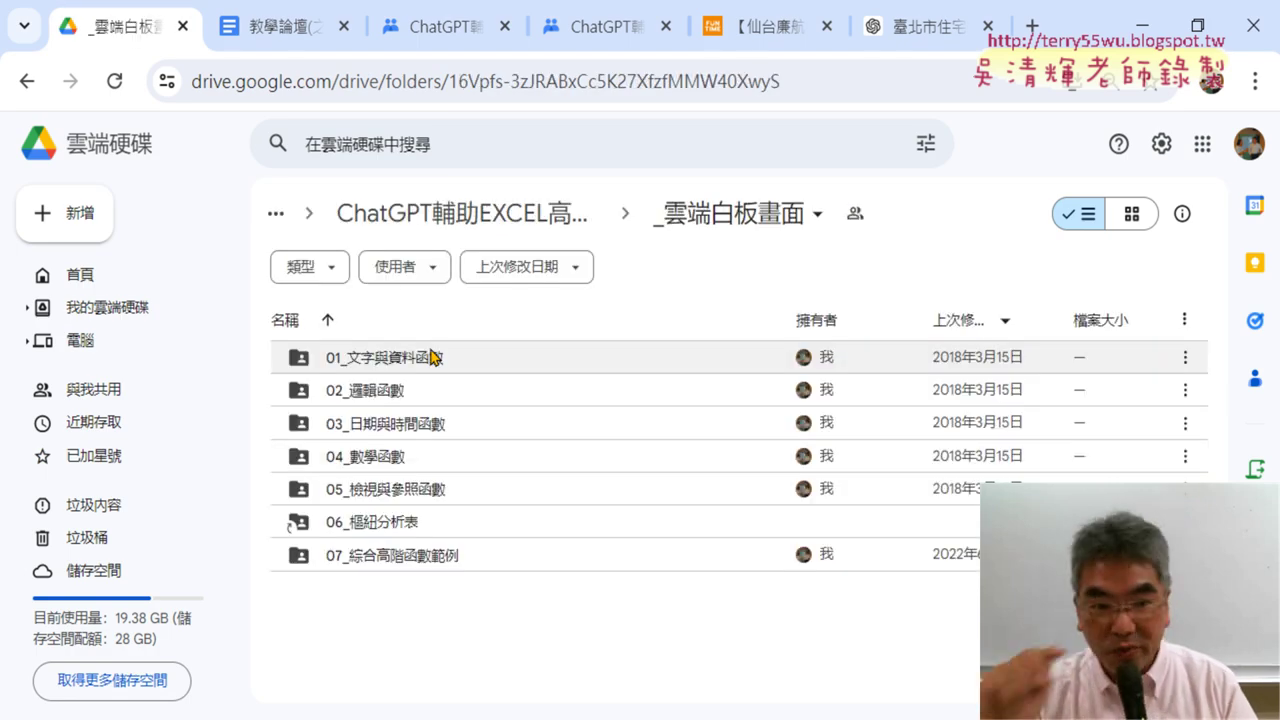
double_click(432, 356)
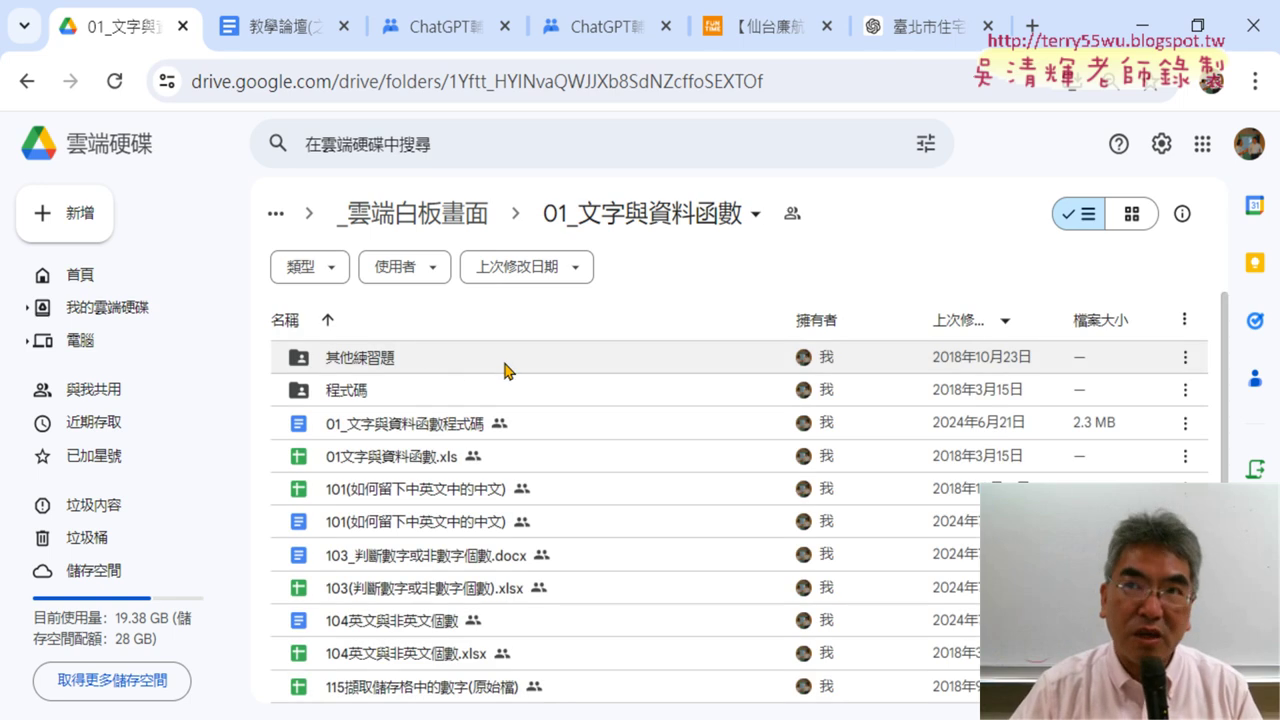
scroll(505, 370, "down", 3)
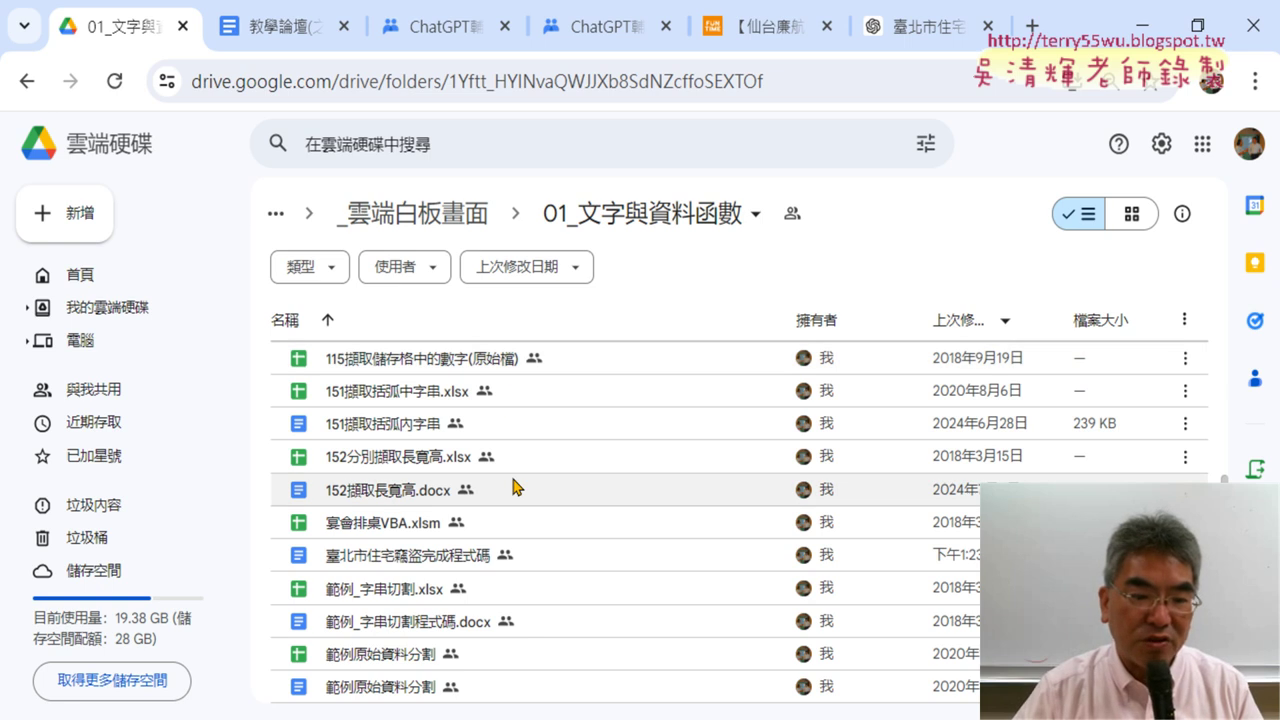
scroll(510, 487, "up", 1)
scroll(505, 500, "down", 1)
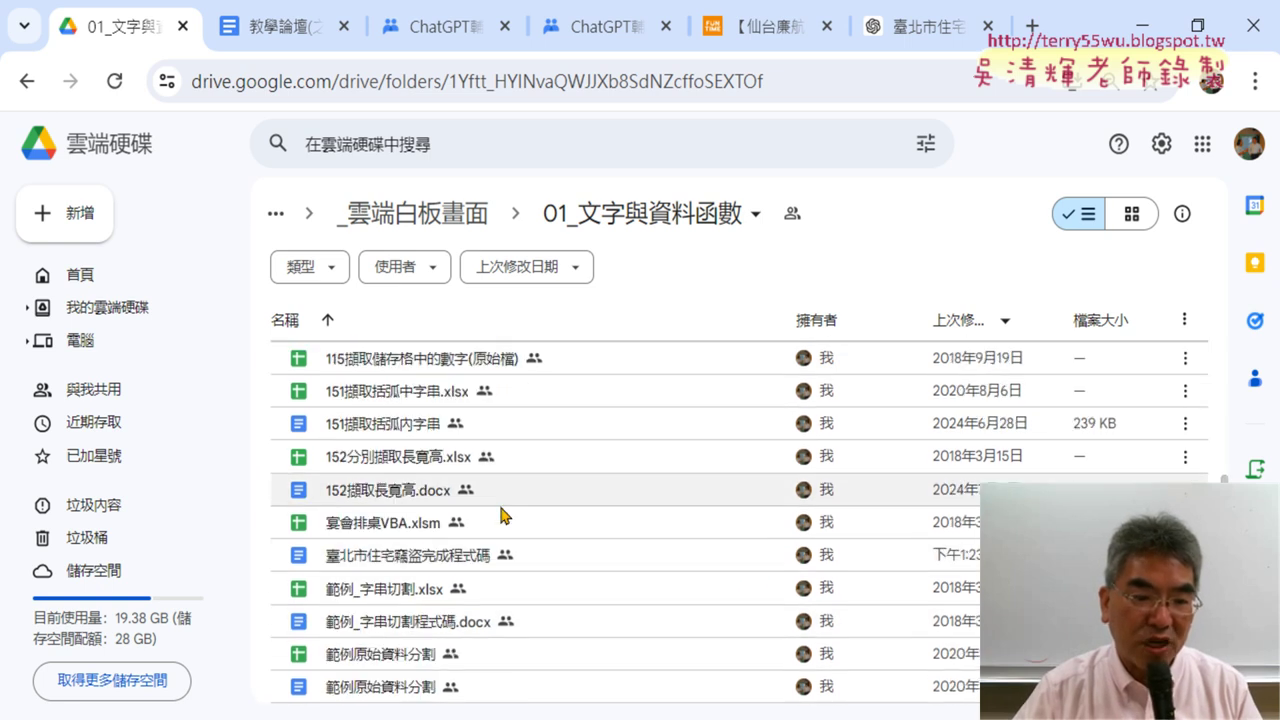
left_click(455, 565)
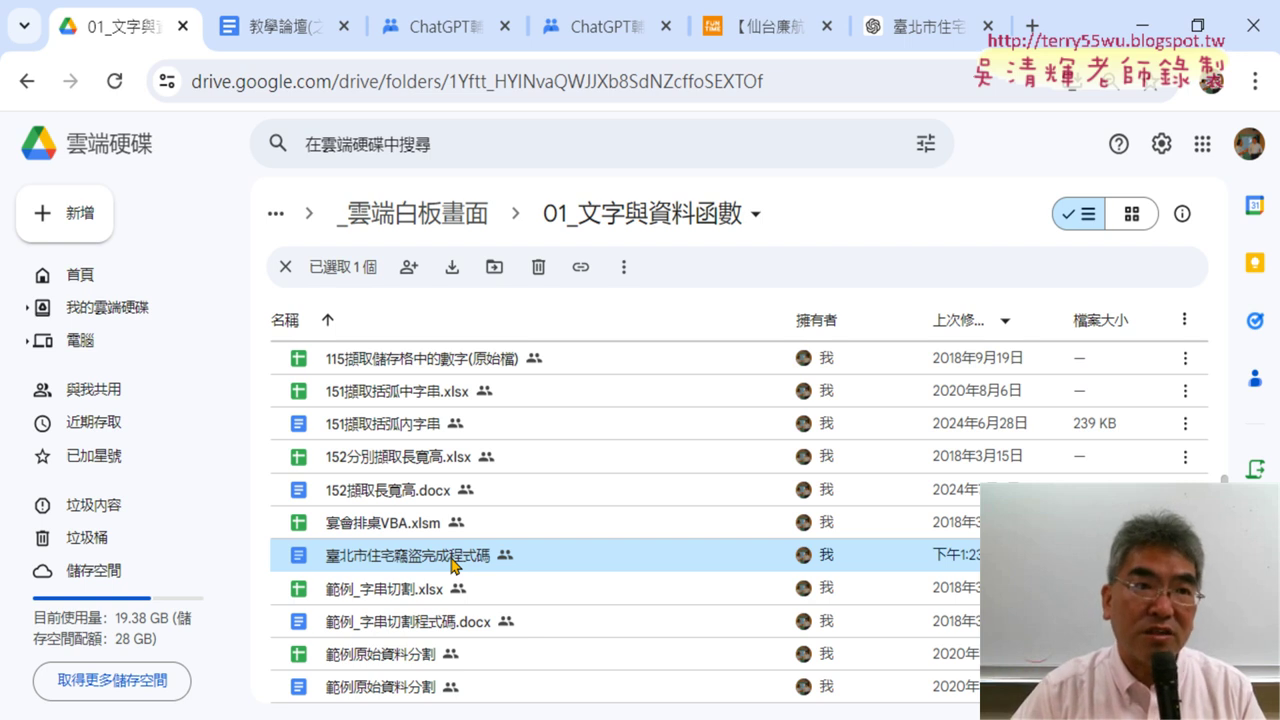
double_click(452, 565)
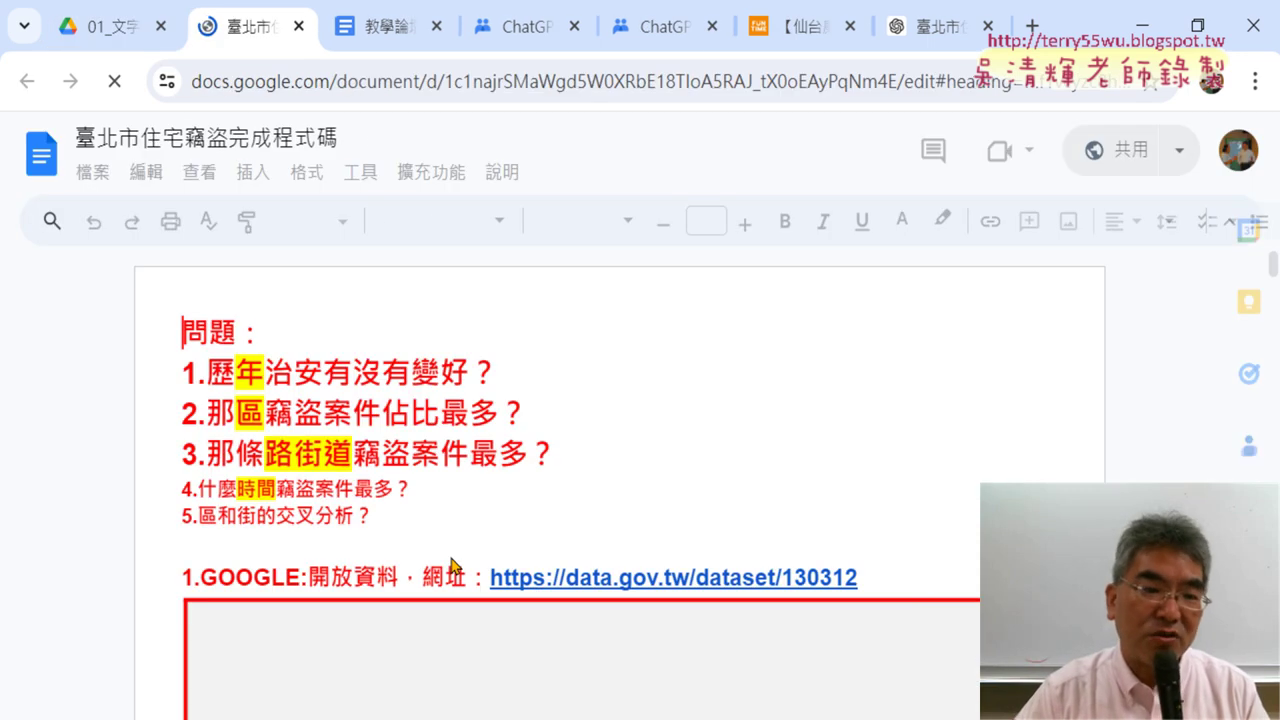
left_click_drag(234, 372, 468, 372)
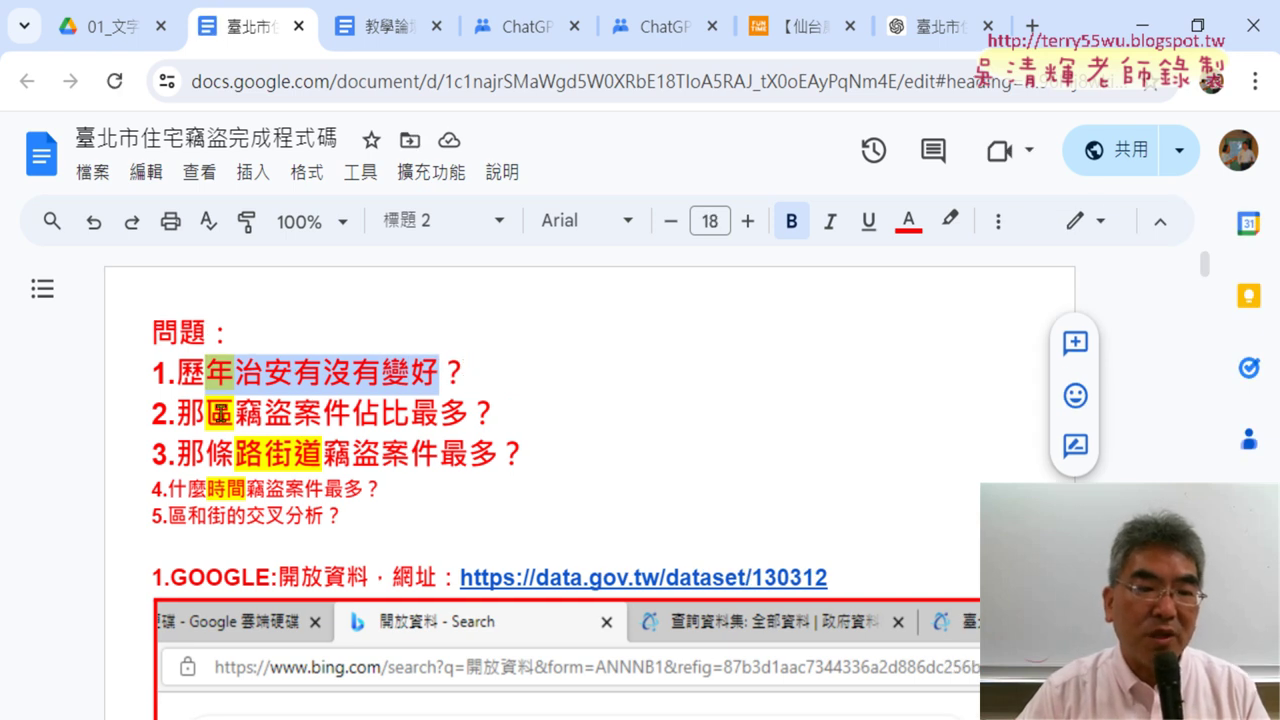
left_click(199, 412)
left_click_drag(199, 412, 230, 412)
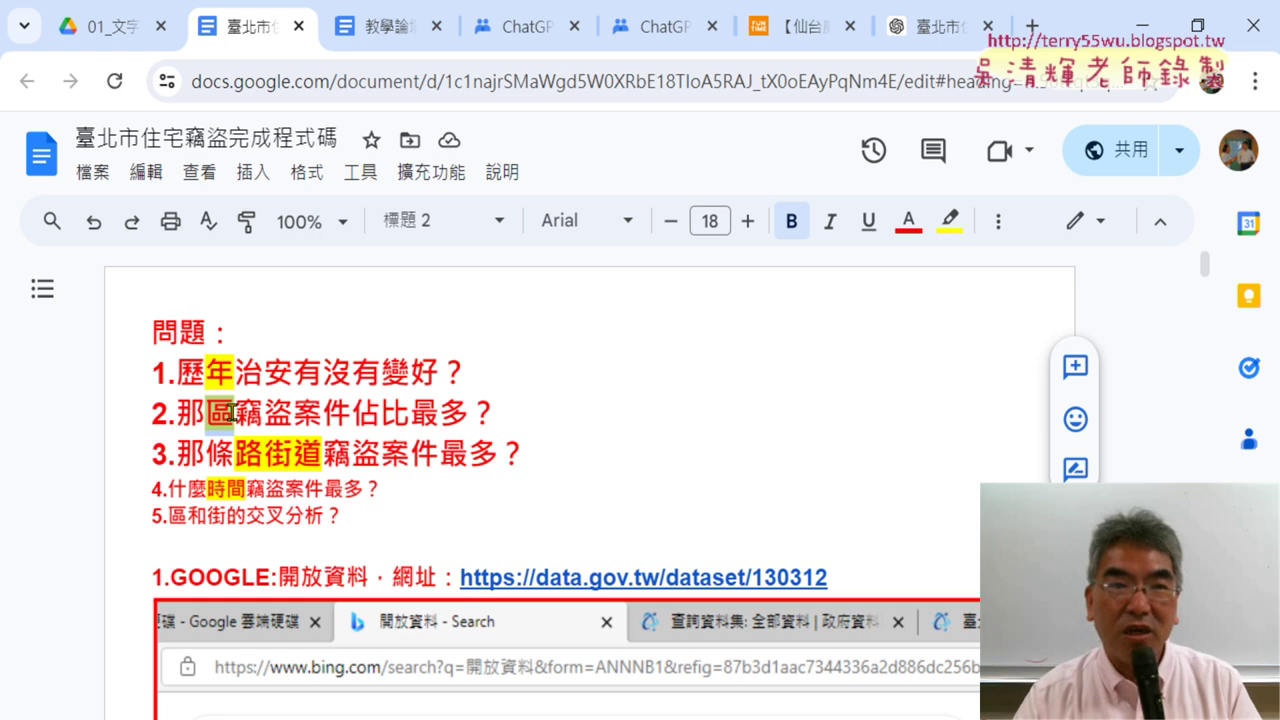
left_click_drag(236, 453, 320, 452)
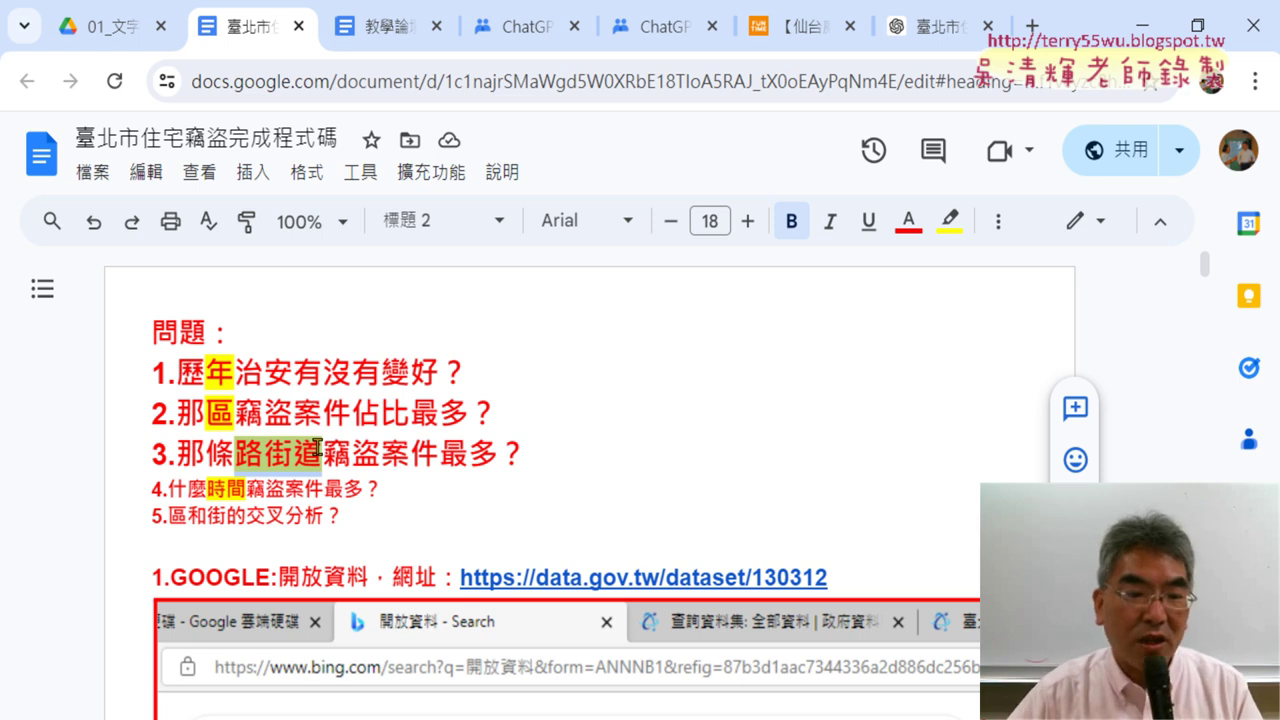
scroll(421, 487, "down", 1)
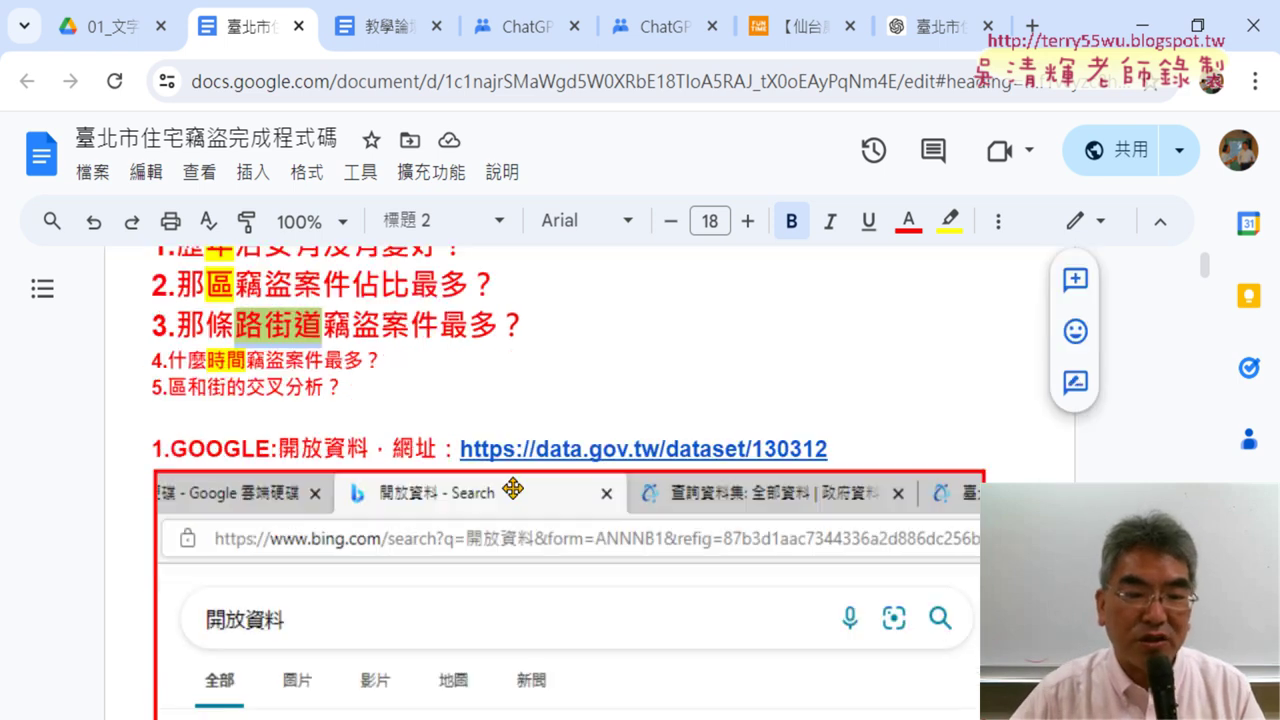
left_click(694, 449)
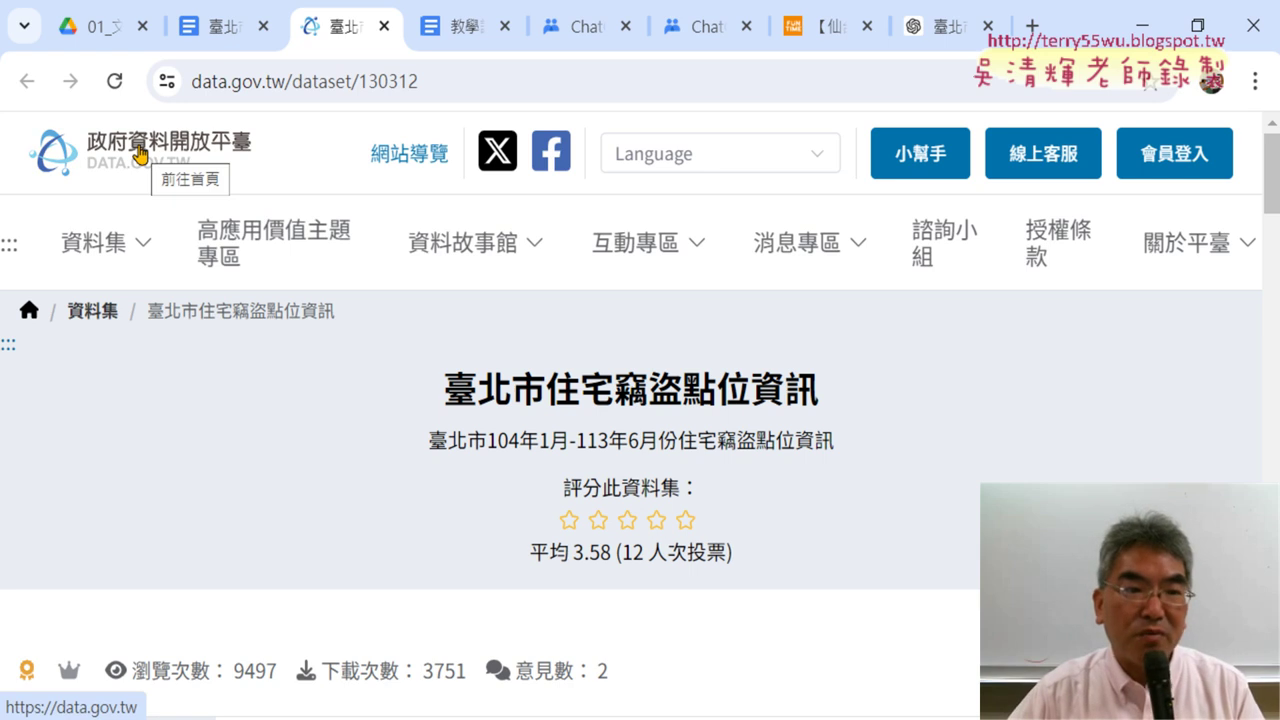
Step: Select the dataset title 臺北市住宅竊盜點位資訊 and open the dataset browsing menu
left_click_drag(443, 390, 822, 400)
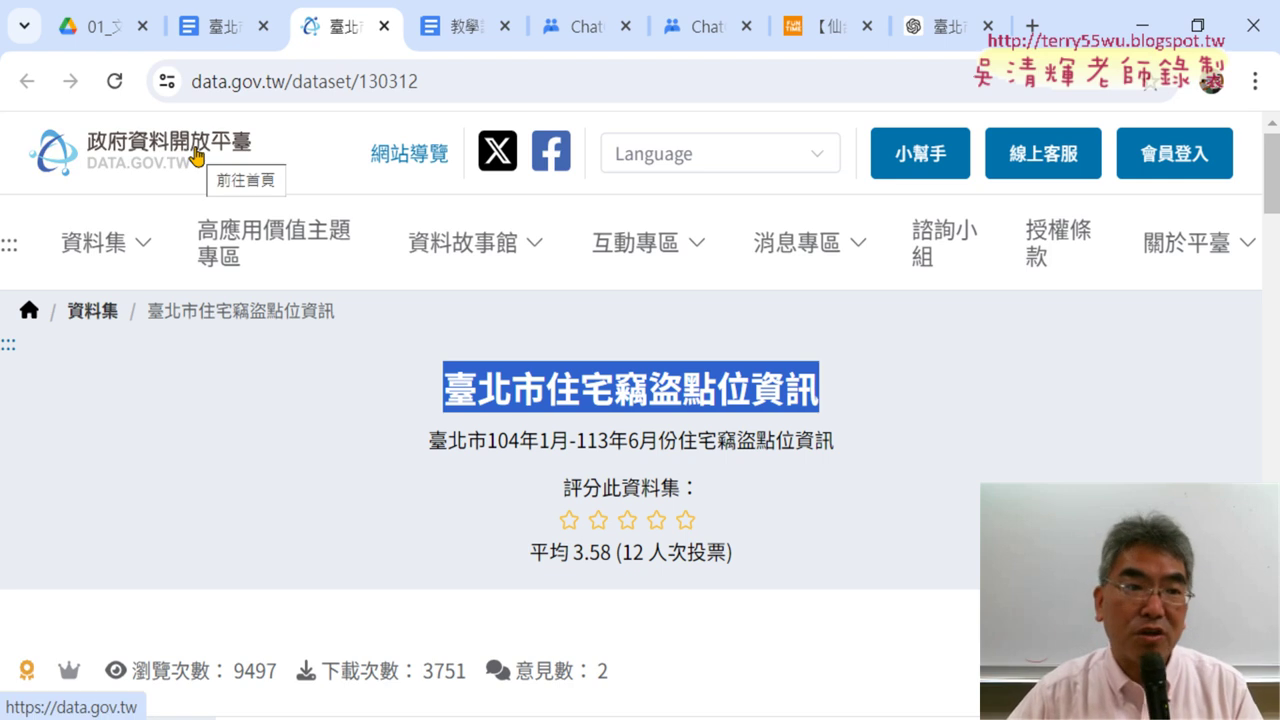
left_click(128, 250)
Step: Browse the full dataset list, then return to the 臺北市住宅竊盜點位資訊 page
left_click(130, 303)
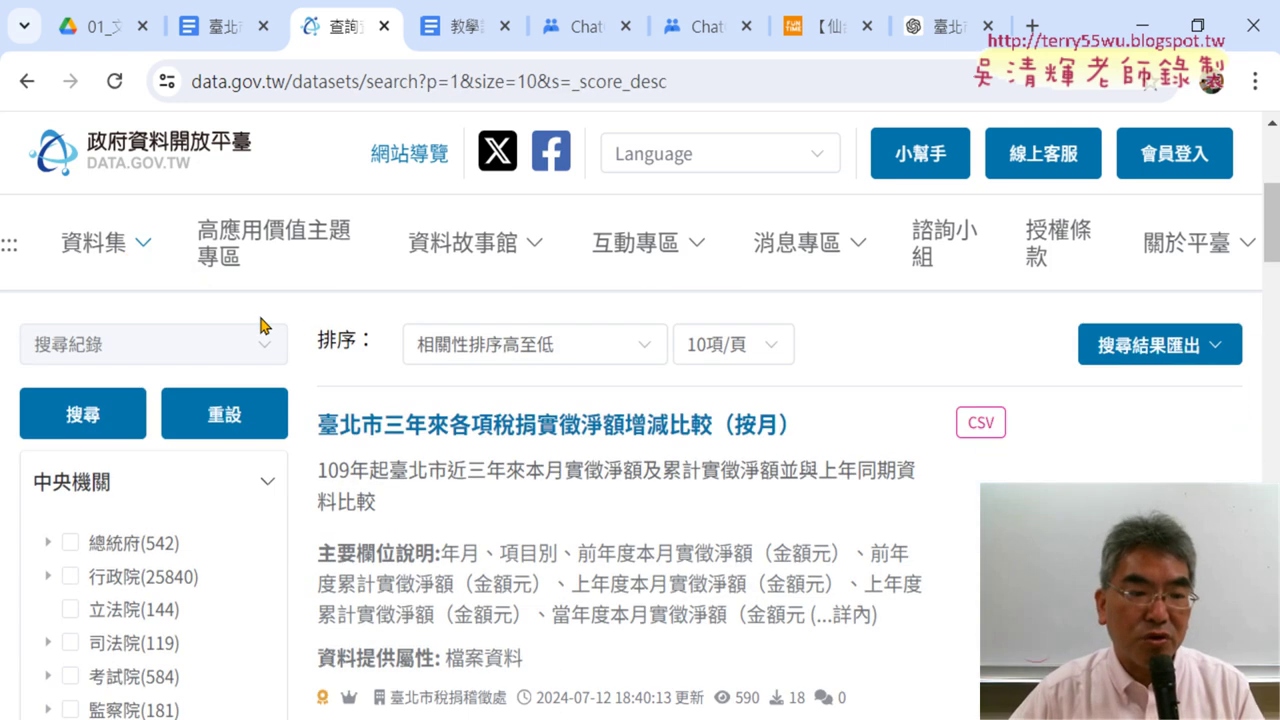
scroll(310, 326, "down", 5)
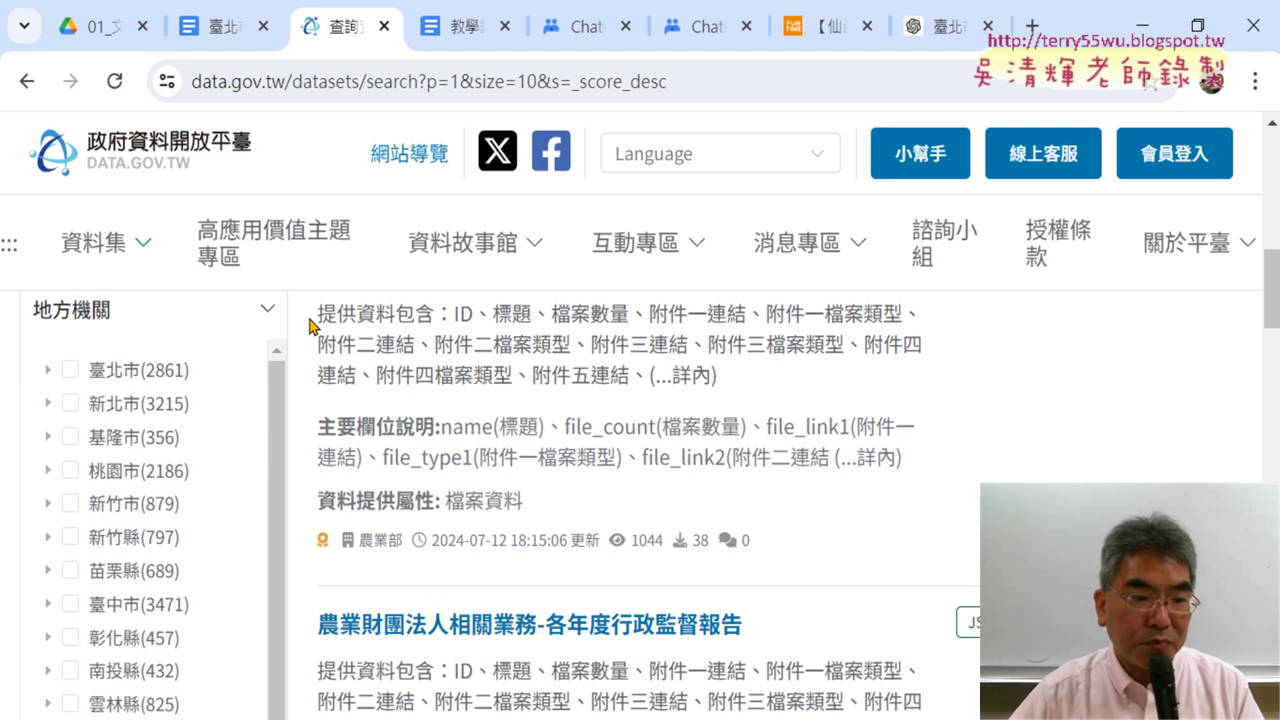
scroll(310, 326, "up", 3)
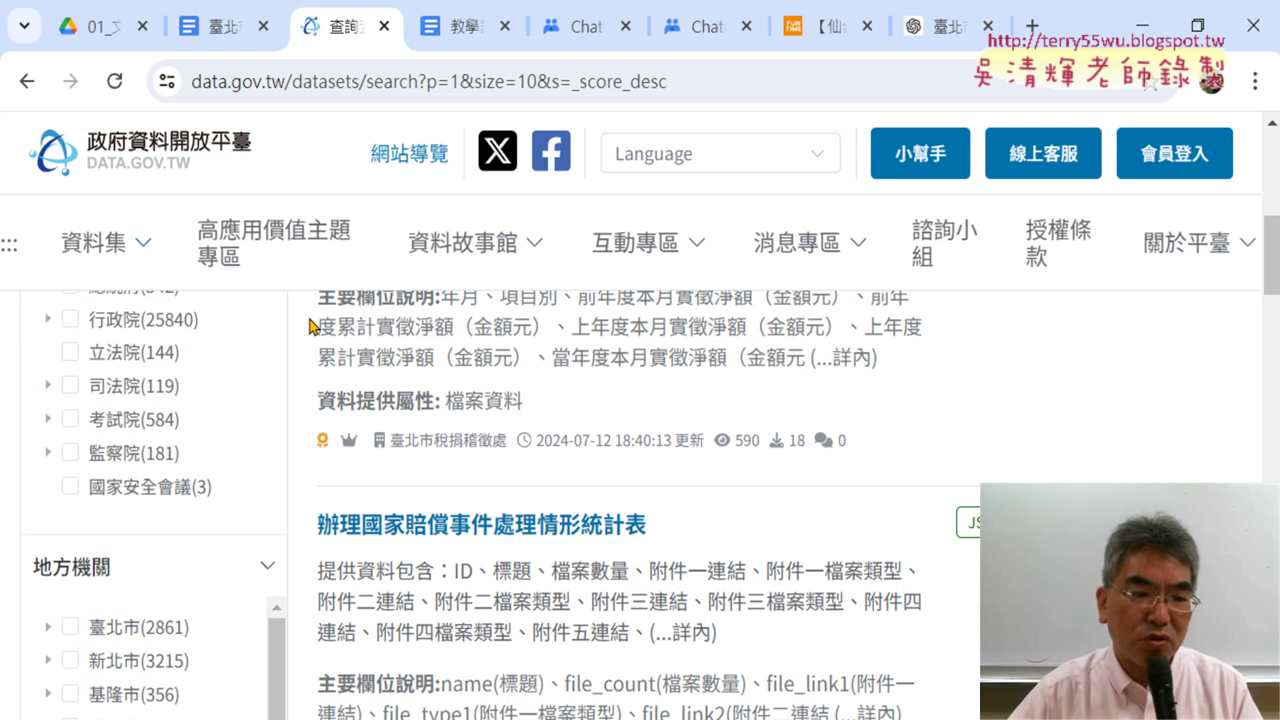
scroll(310, 326, "down", 2)
scroll(310, 326, "down", 1)
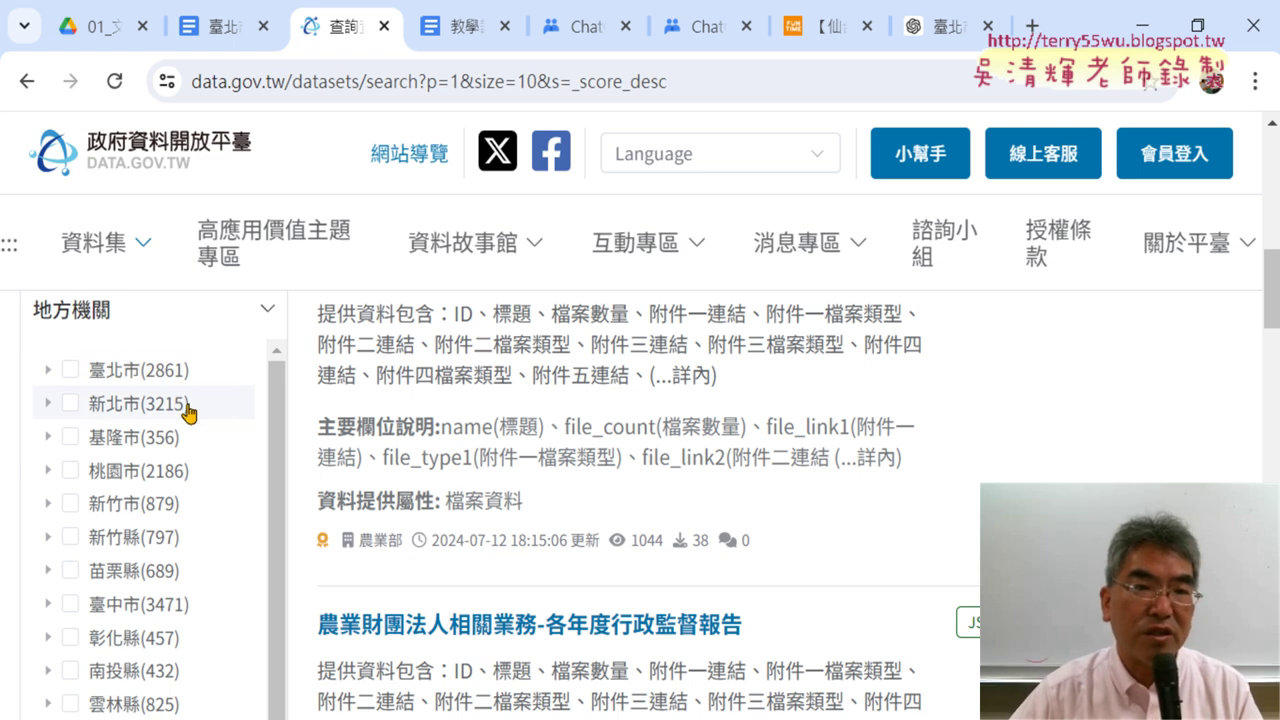
left_click(28, 82)
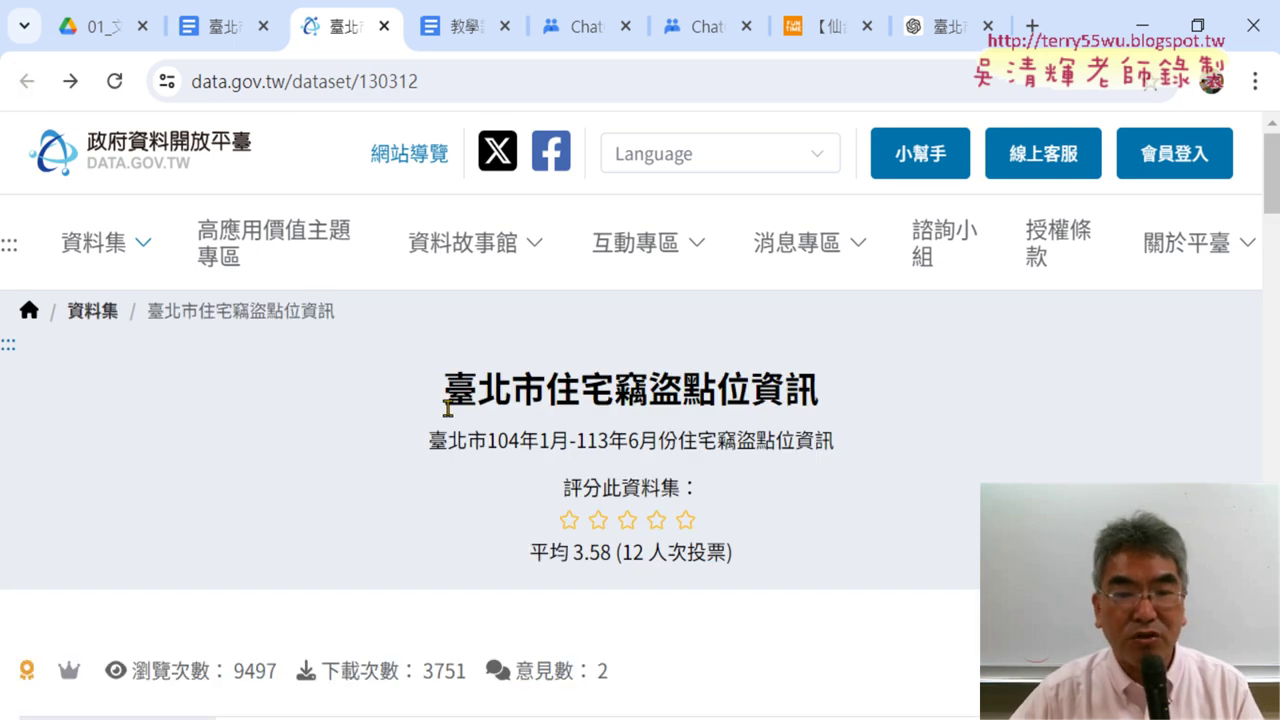
left_click_drag(447, 408, 872, 391)
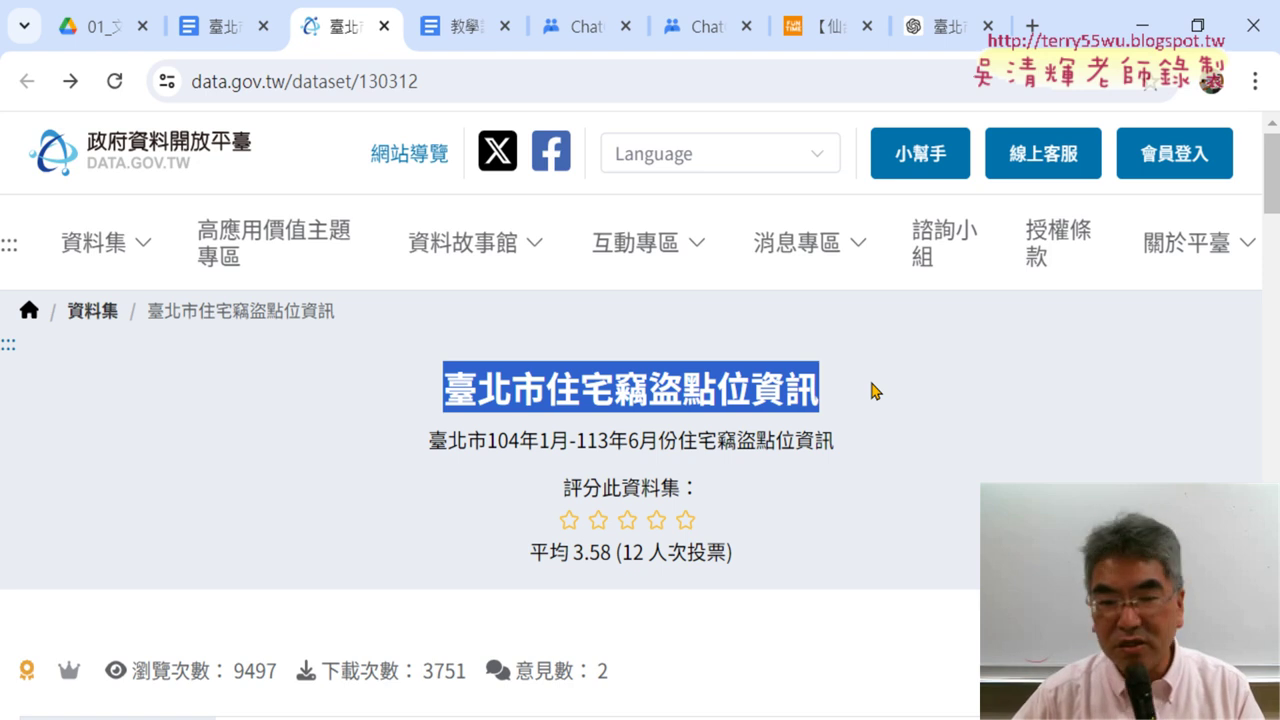
Step: Download the dataset as CSV and open the downloaded file
scroll(873, 391, "down", 5)
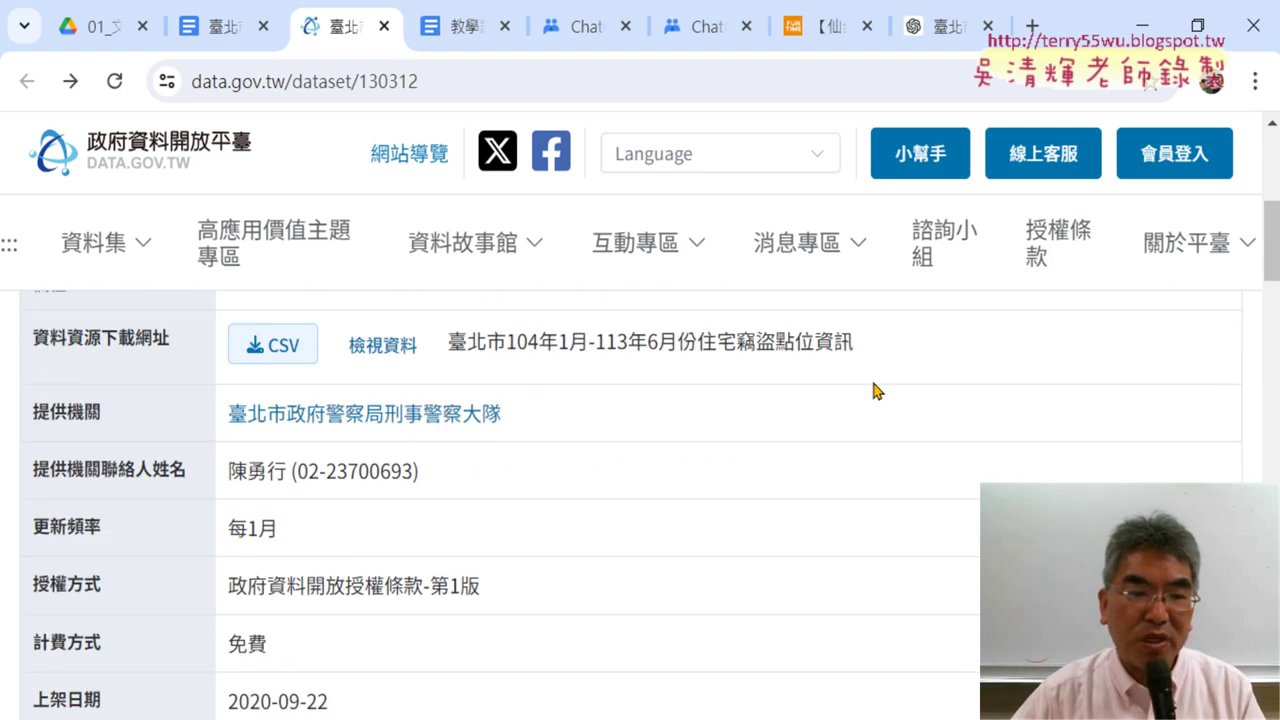
key("ctrl+2")
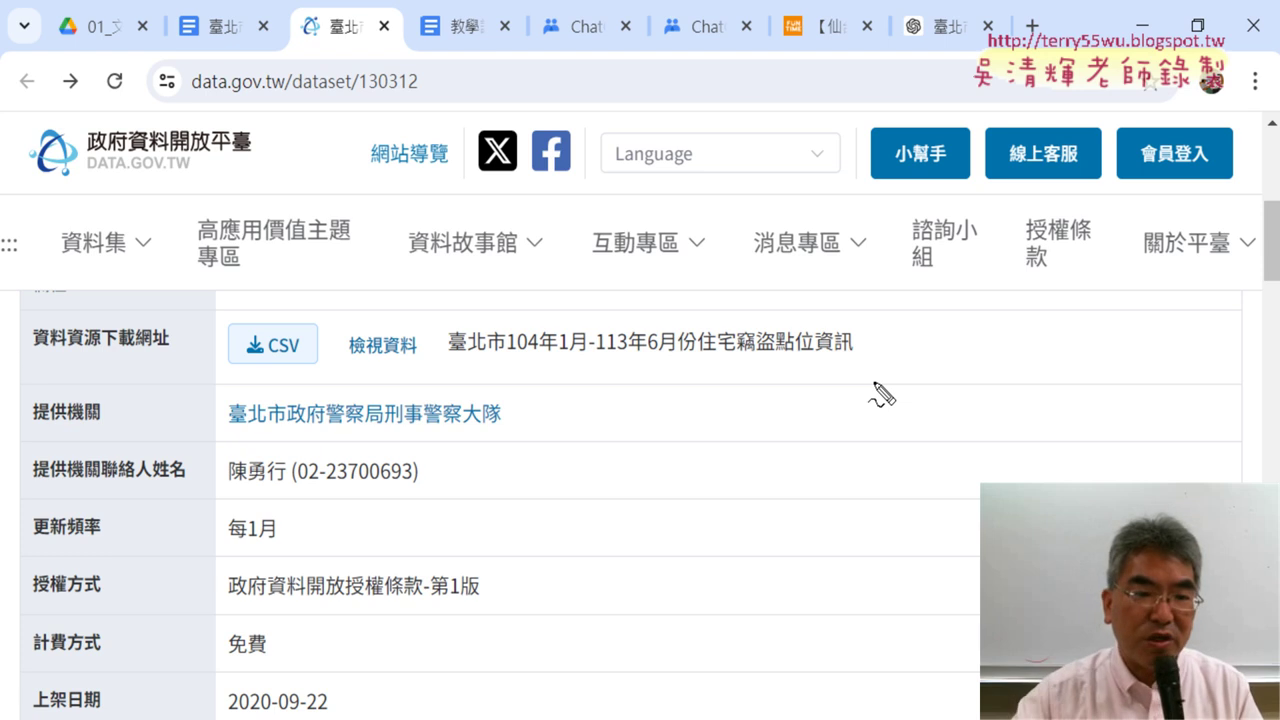
left_click_drag(285, 380, 298, 383)
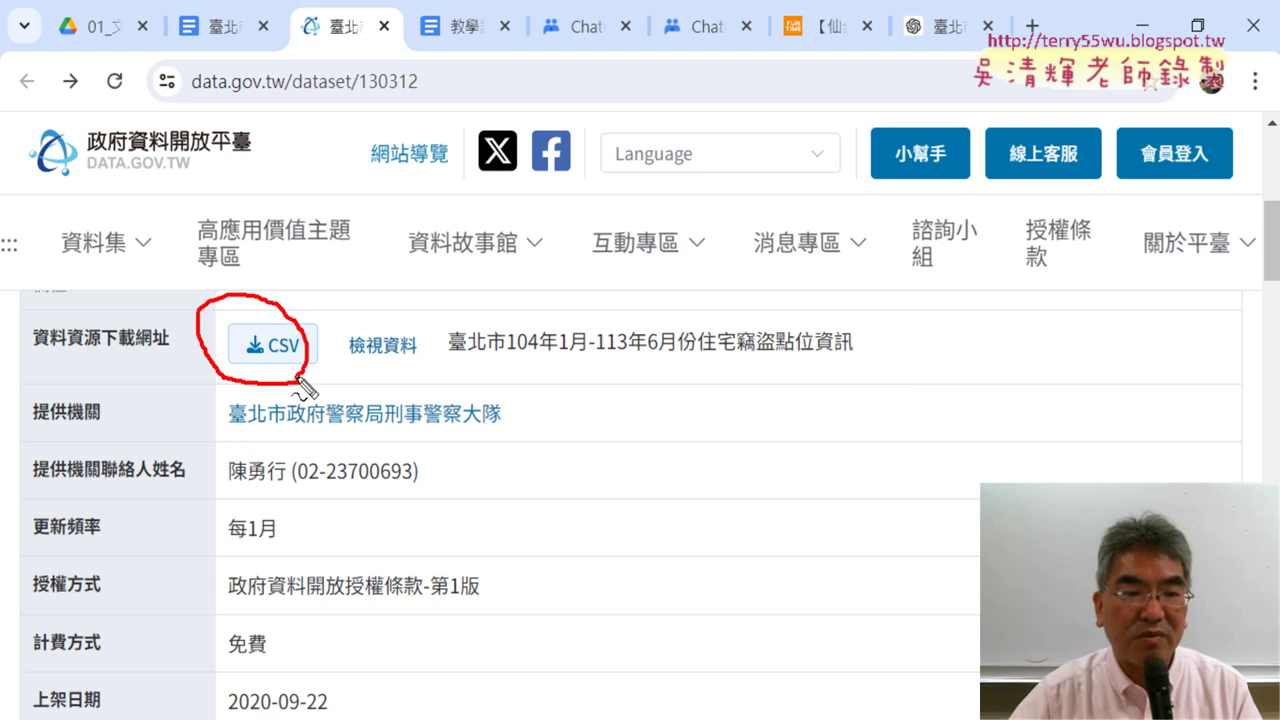
key("Escape")
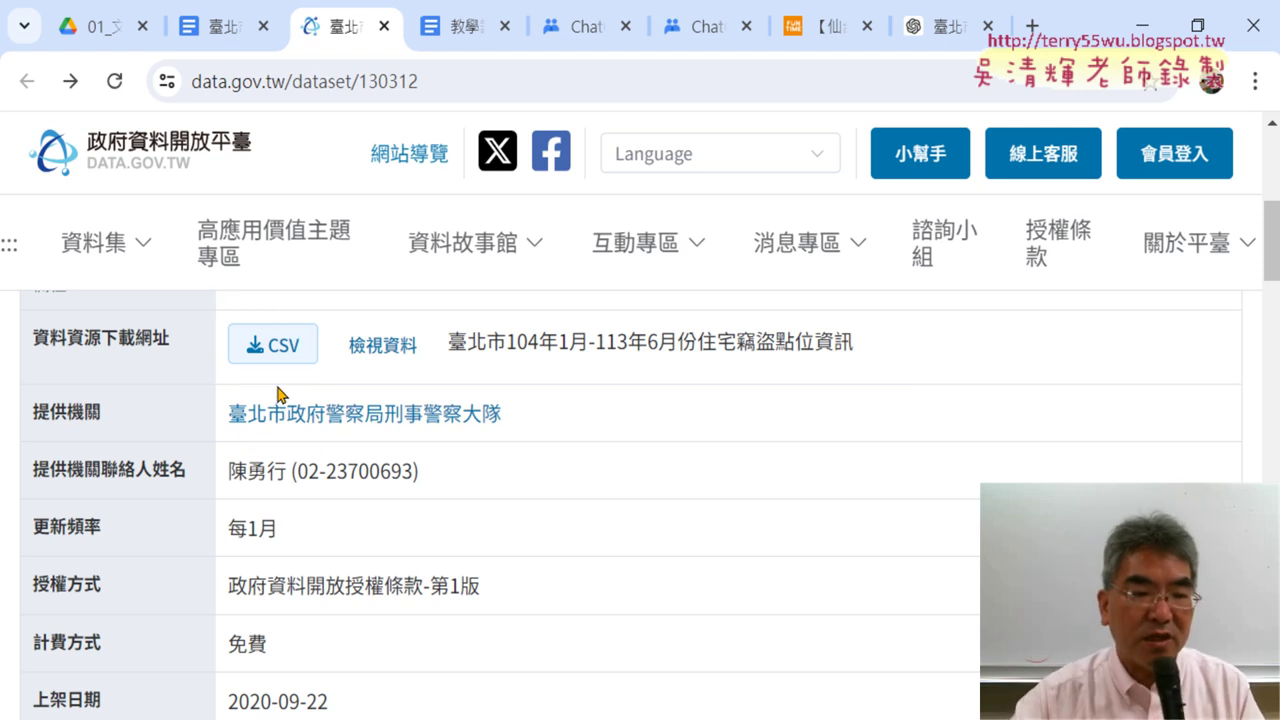
left_click(277, 348)
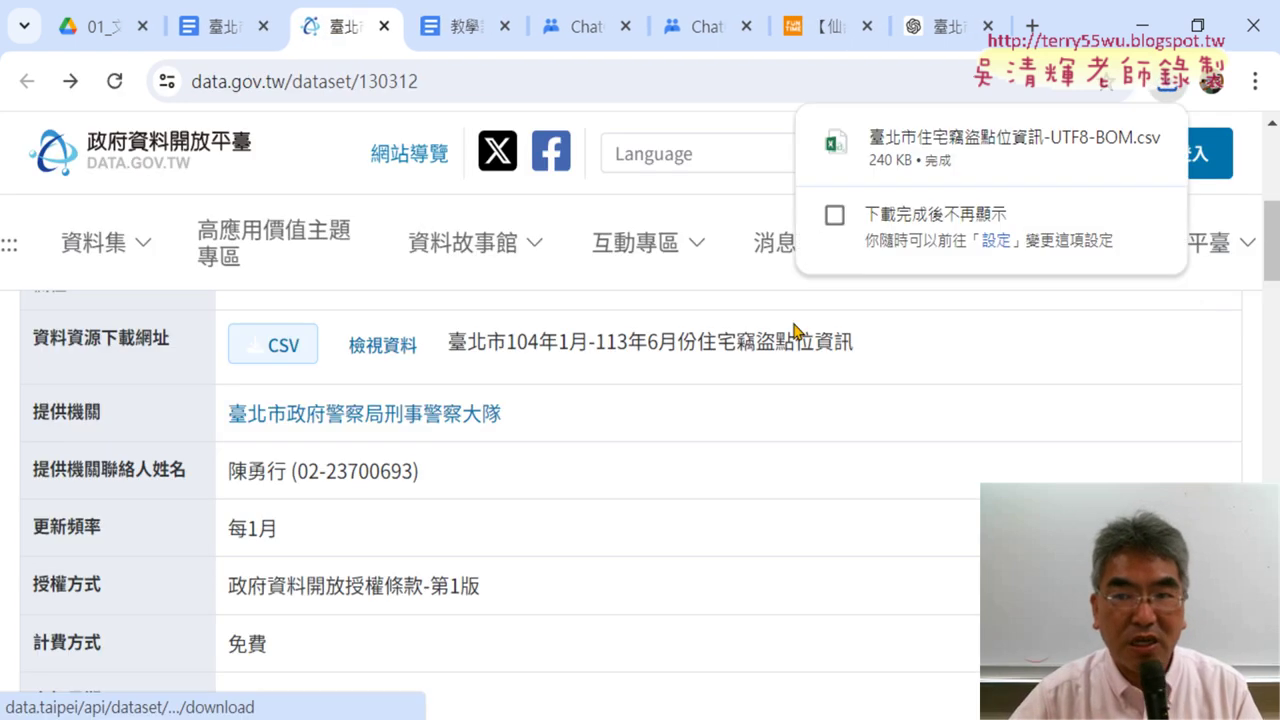
left_click(945, 155)
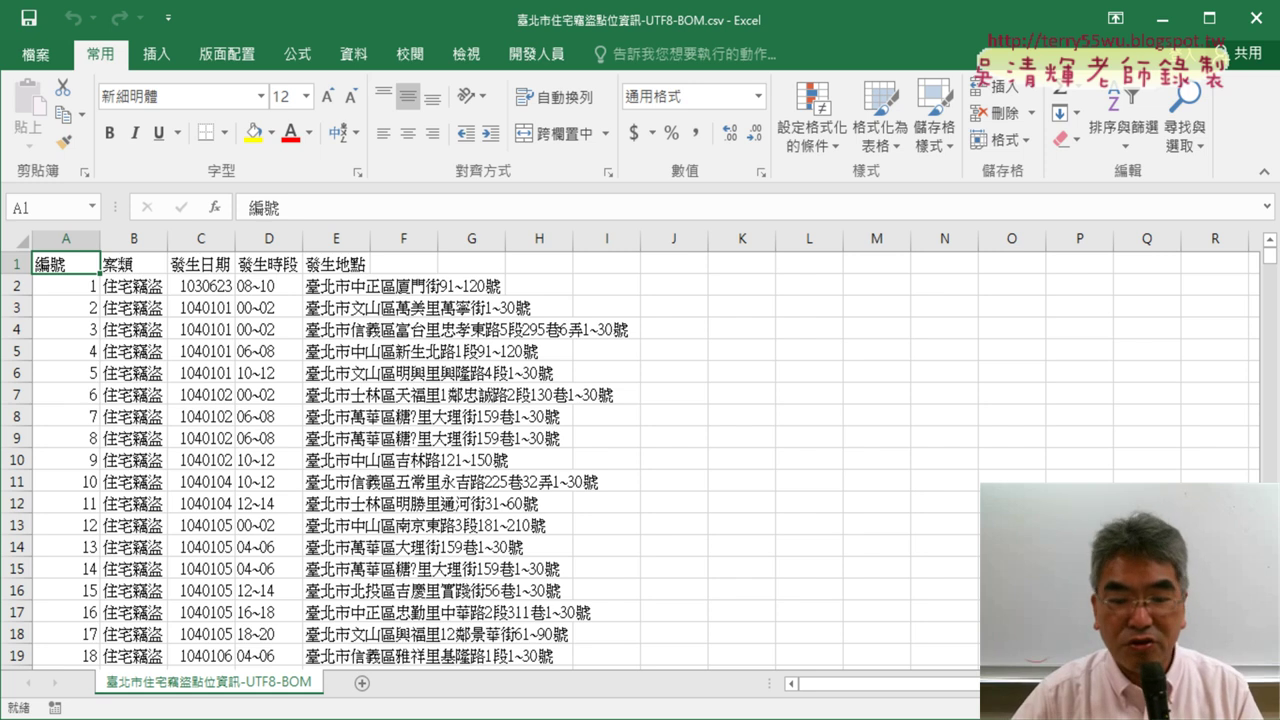
Step: In the Google Docs question notes, highlight 治安有沒有變好 in question 1
key("alt+Tab")
left_click(215, 25)
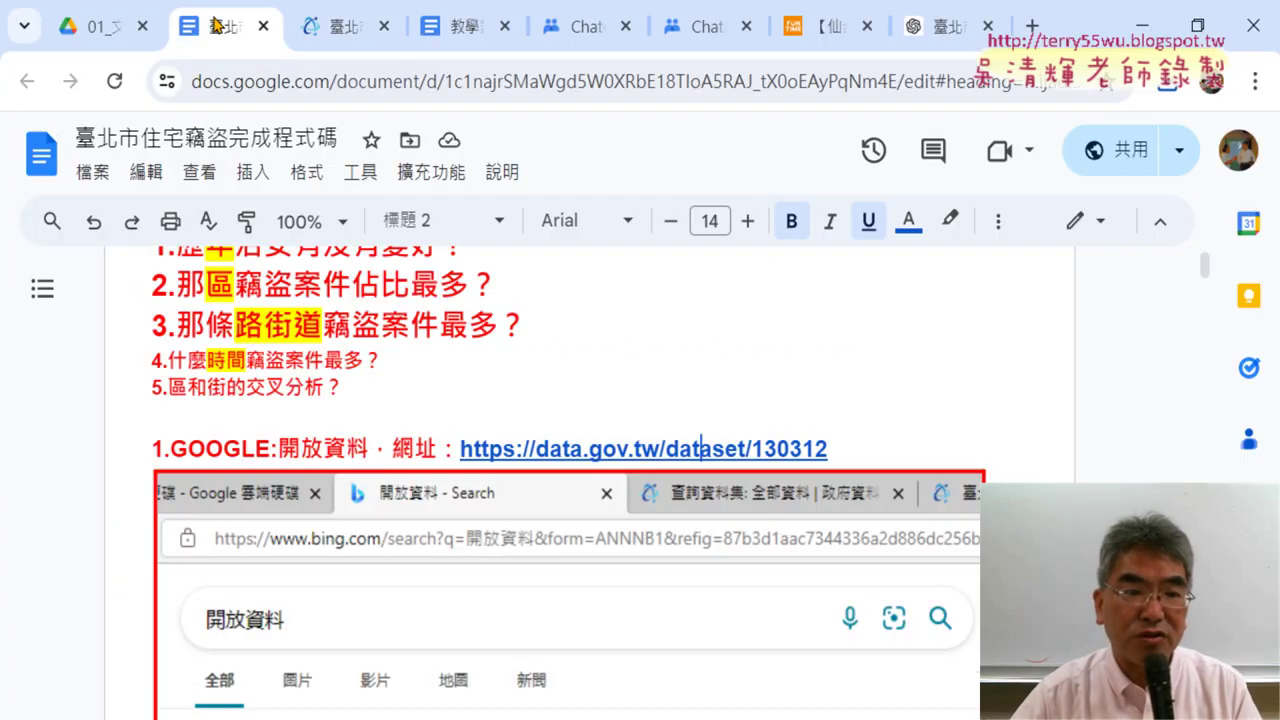
scroll(317, 283, "up", 1)
left_click_drag(190, 375, 428, 373)
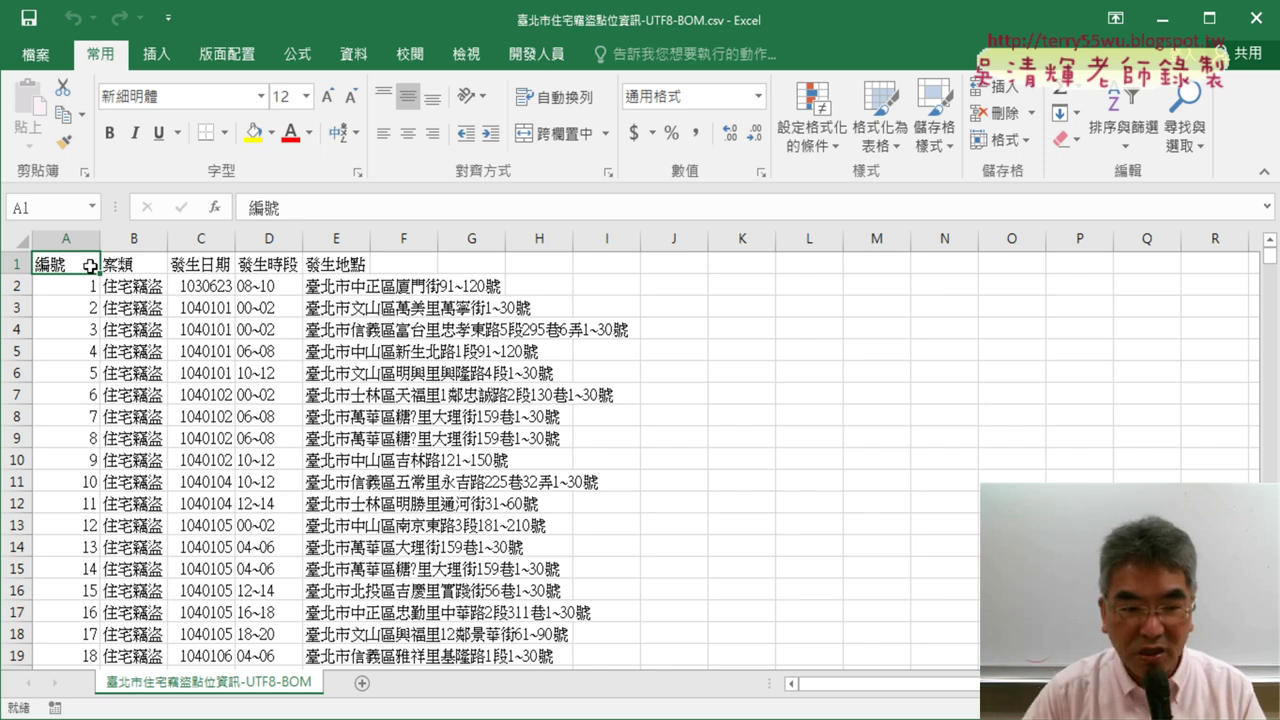
Step: Check the sheet's last row, inspect the 發生日期 value in C2, and select the 發生時段 column
key("ctrl+Down")
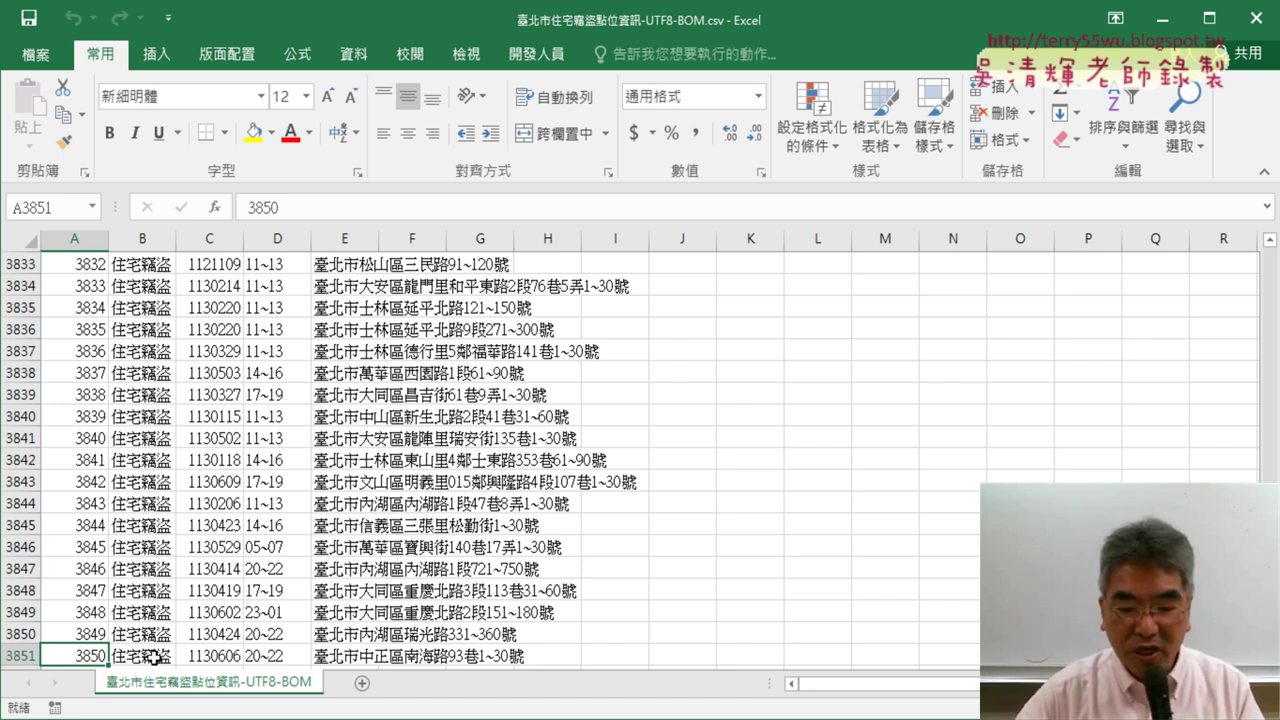
key("ctrl+Up")
key("Right")
key("Right")
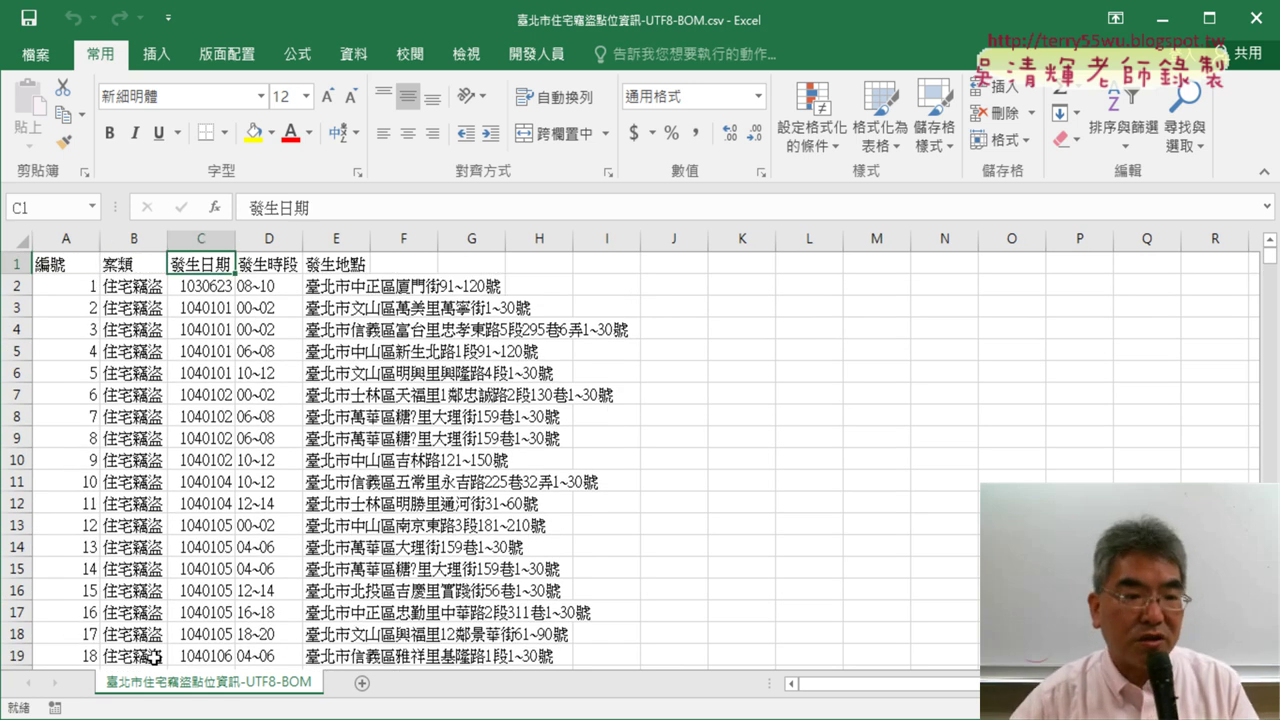
left_click(216, 230)
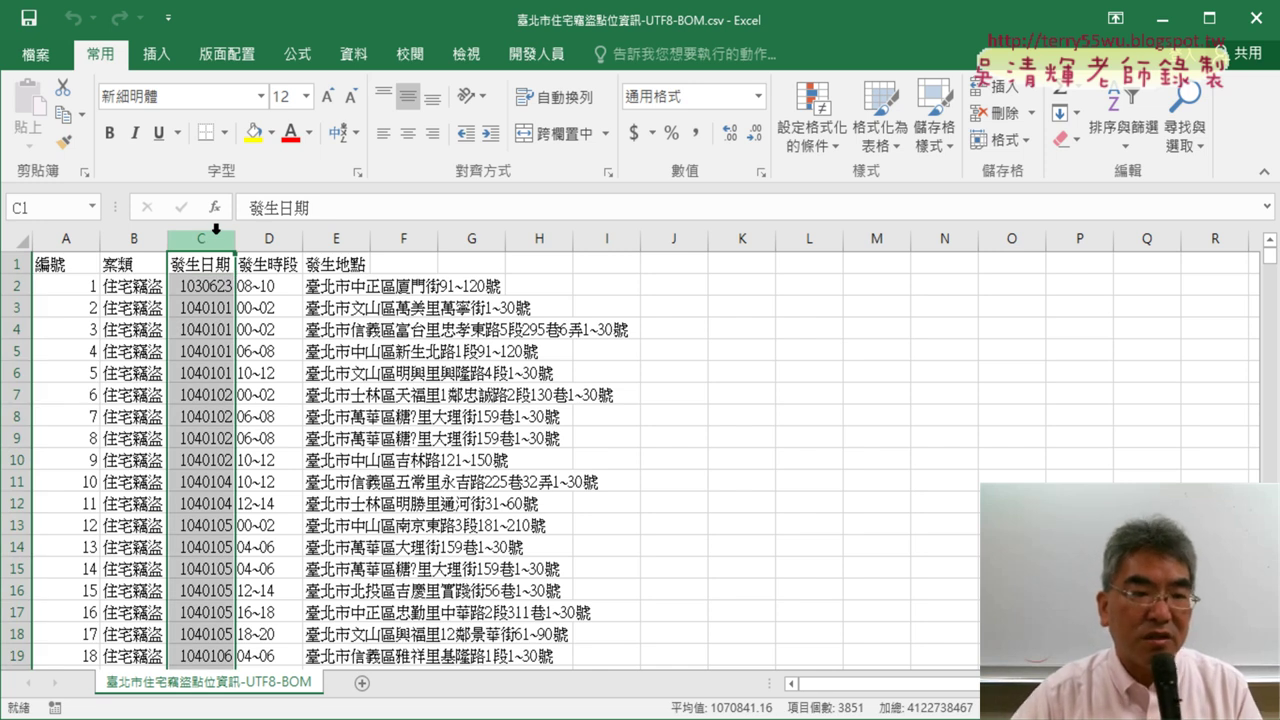
left_click(207, 289)
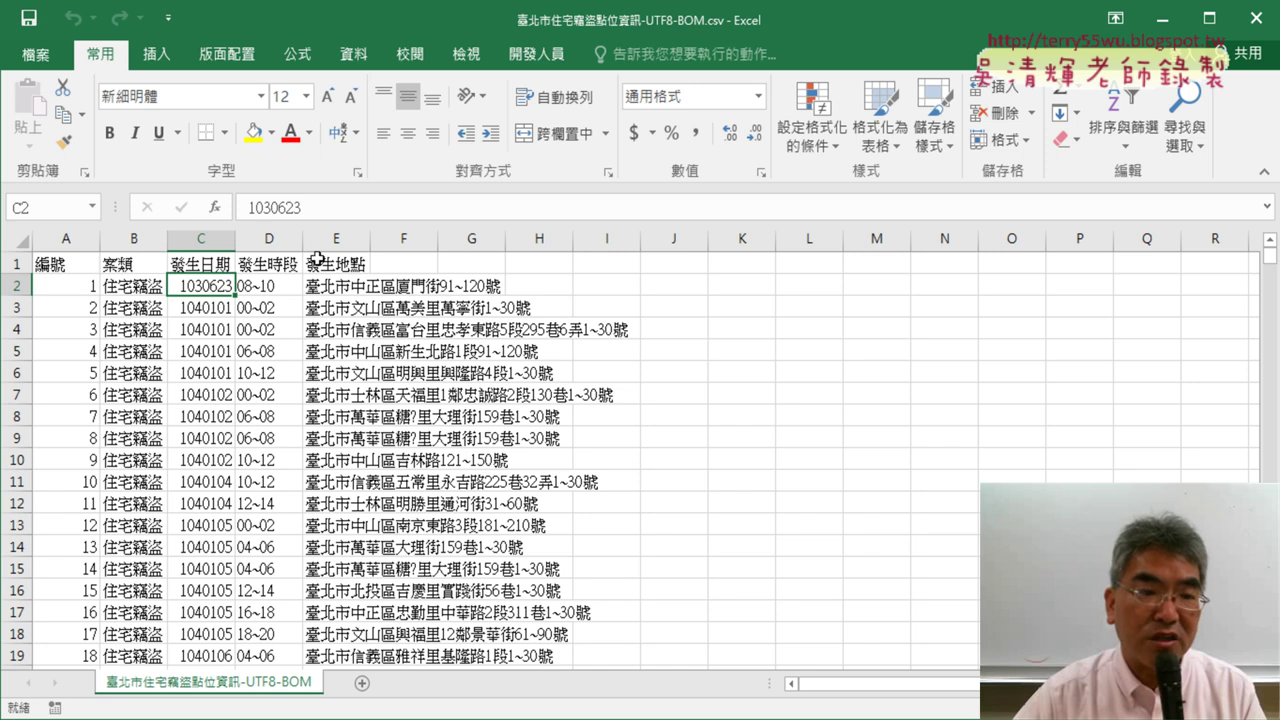
left_click(270, 241)
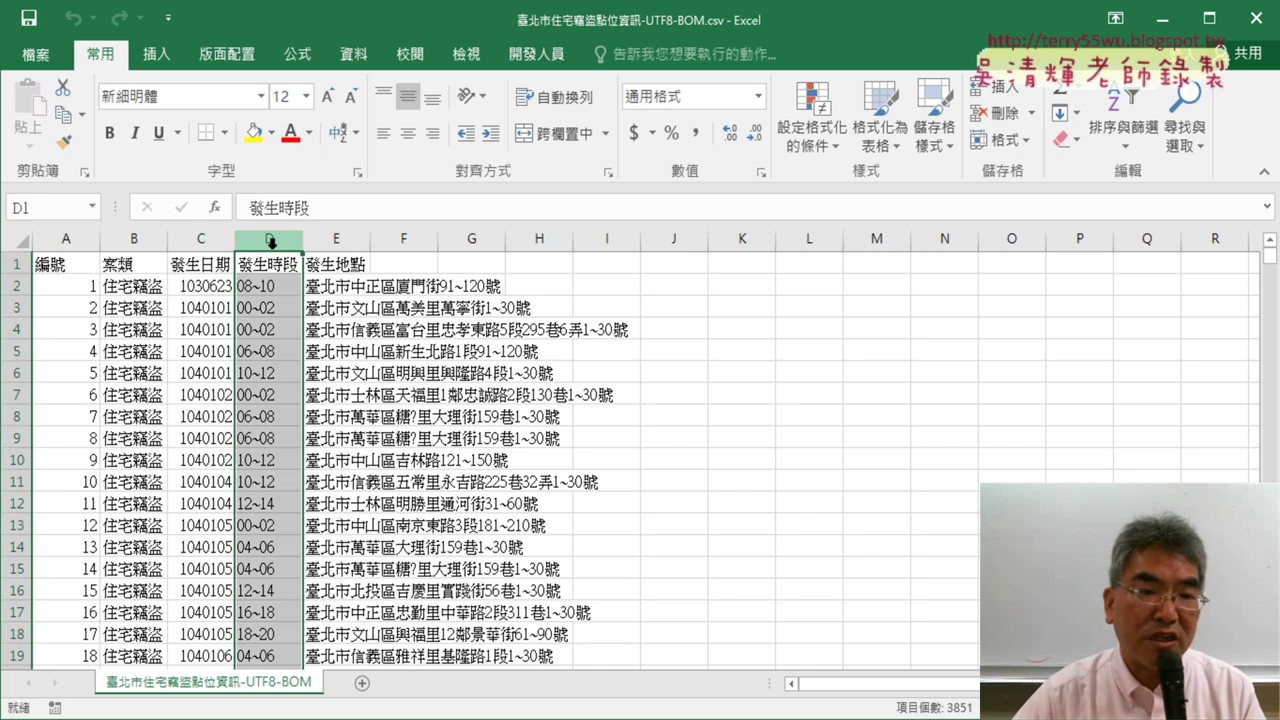
Step: Insert a blank column before 發生時段 and head it 年 in D1
right_click(270, 242)
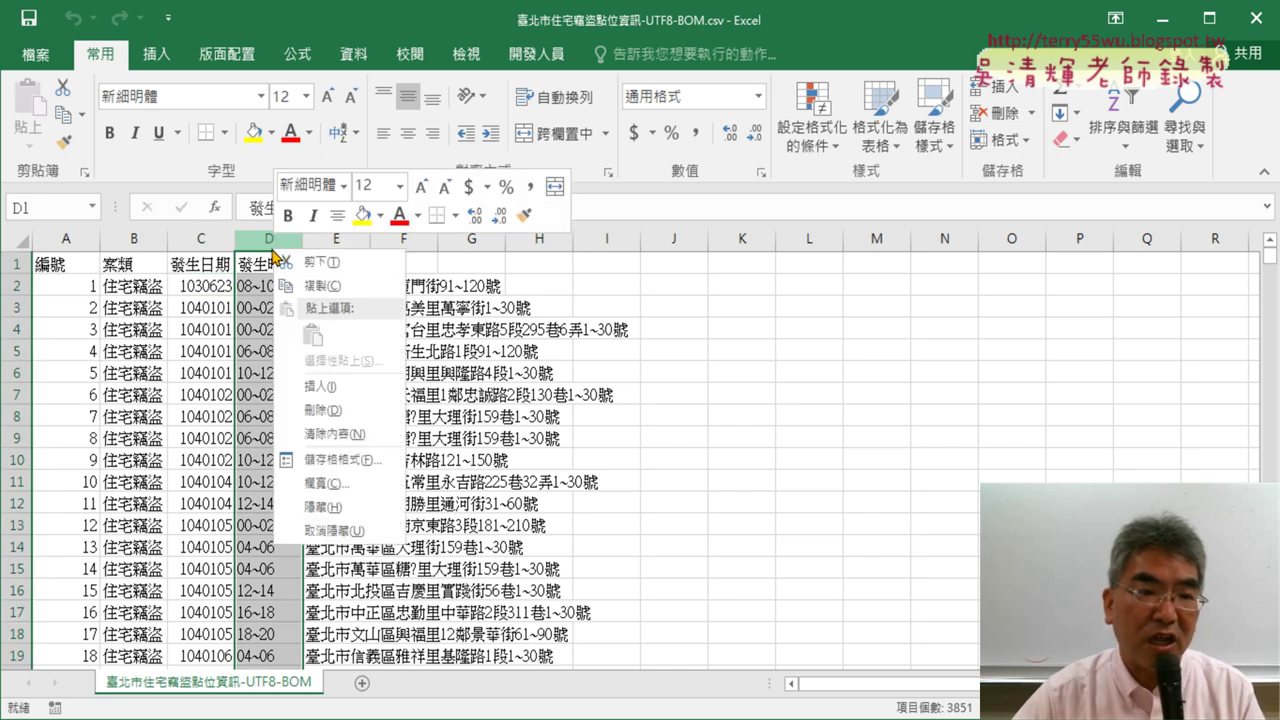
left_click(322, 386)
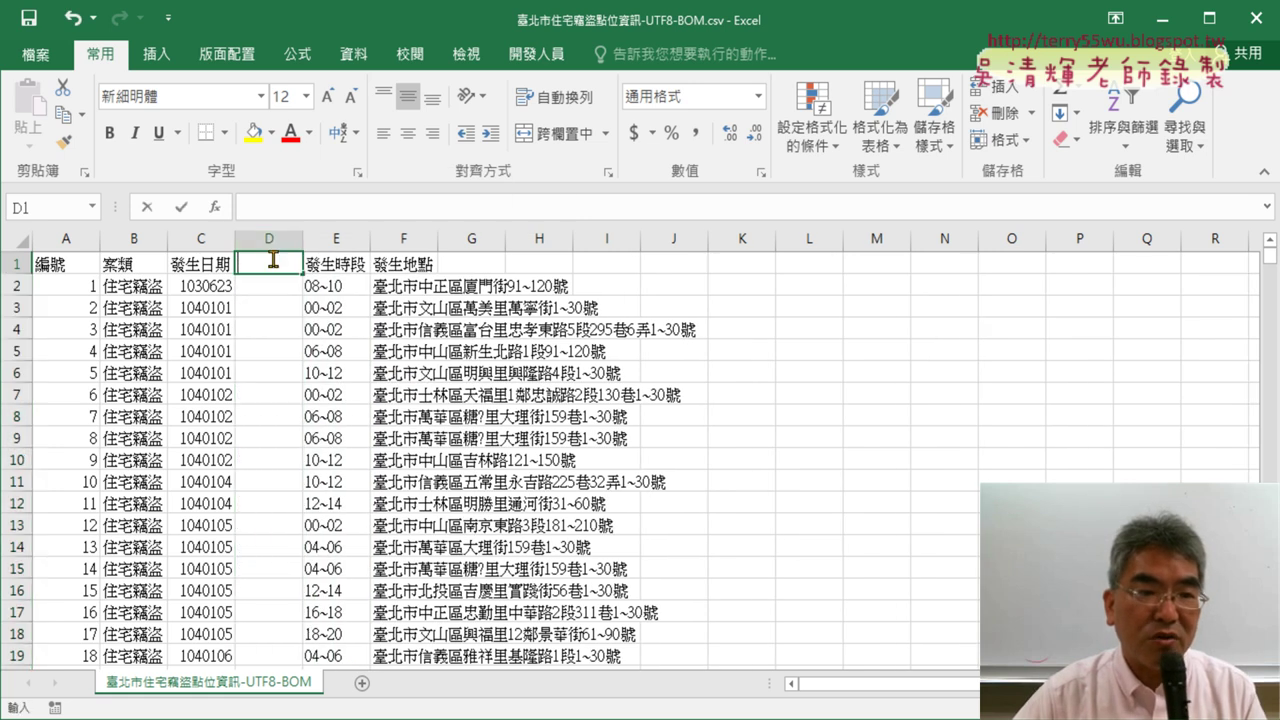
type("年")
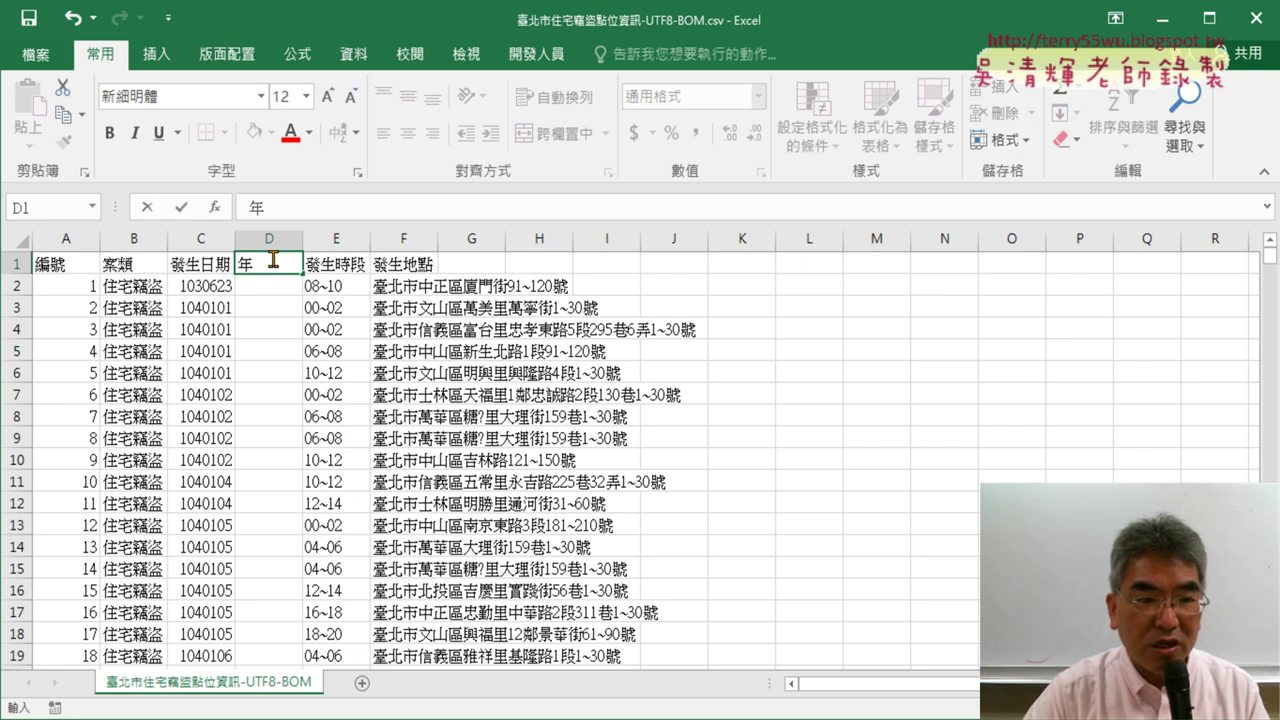
key("Return")
left_click(190, 289)
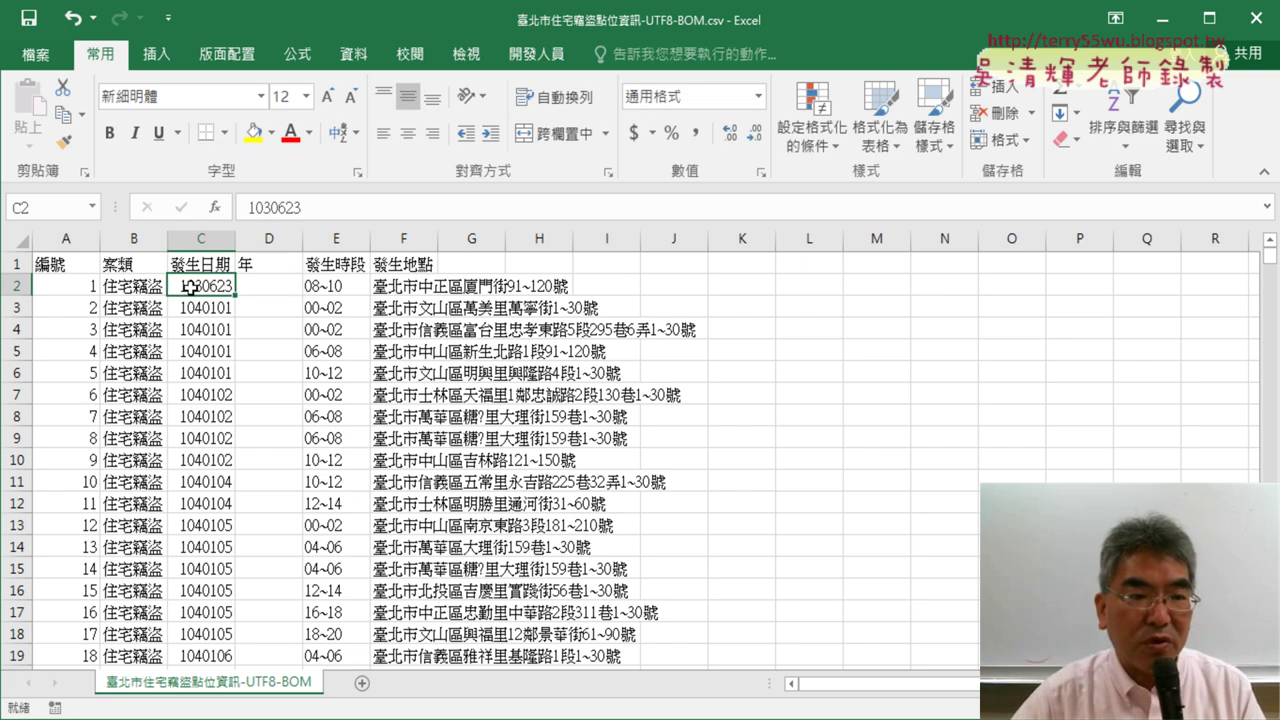
left_click(262, 282)
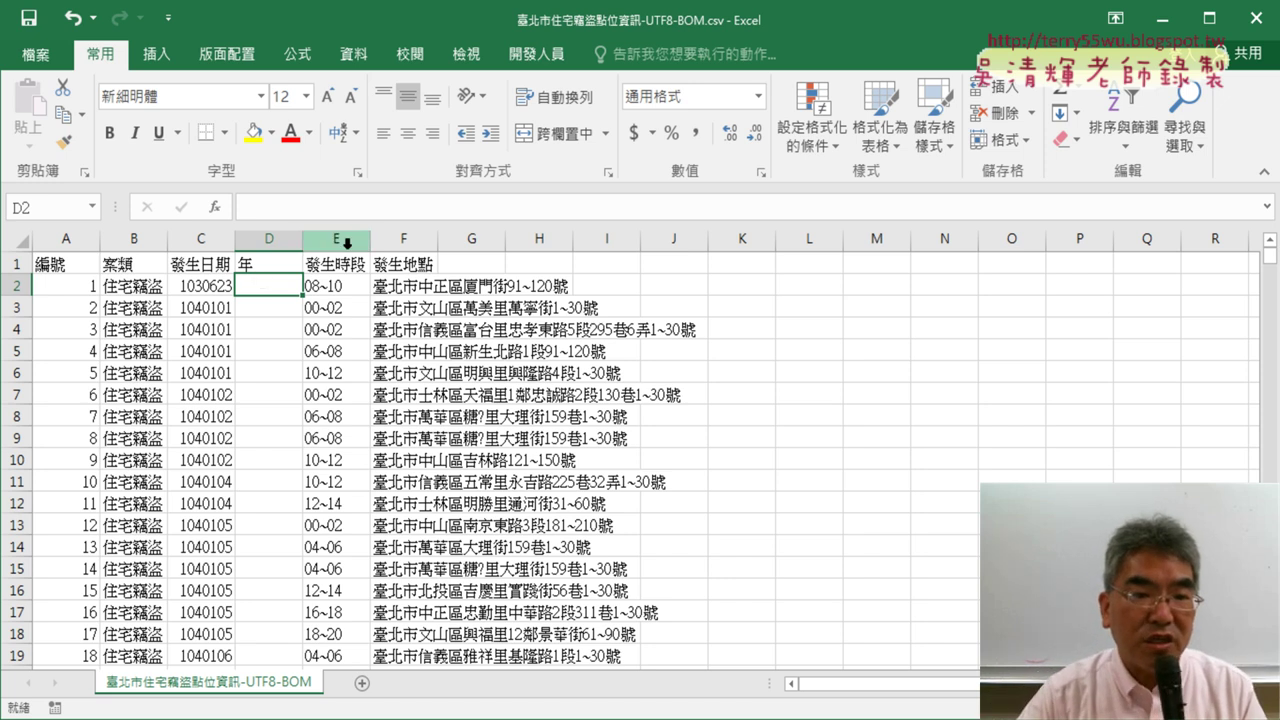
Step: Autofit the 發生地點 column to its longest address, then move to cell G1
left_click_drag(347, 243, 431, 240)
double_click(438, 240)
double_click(372, 240)
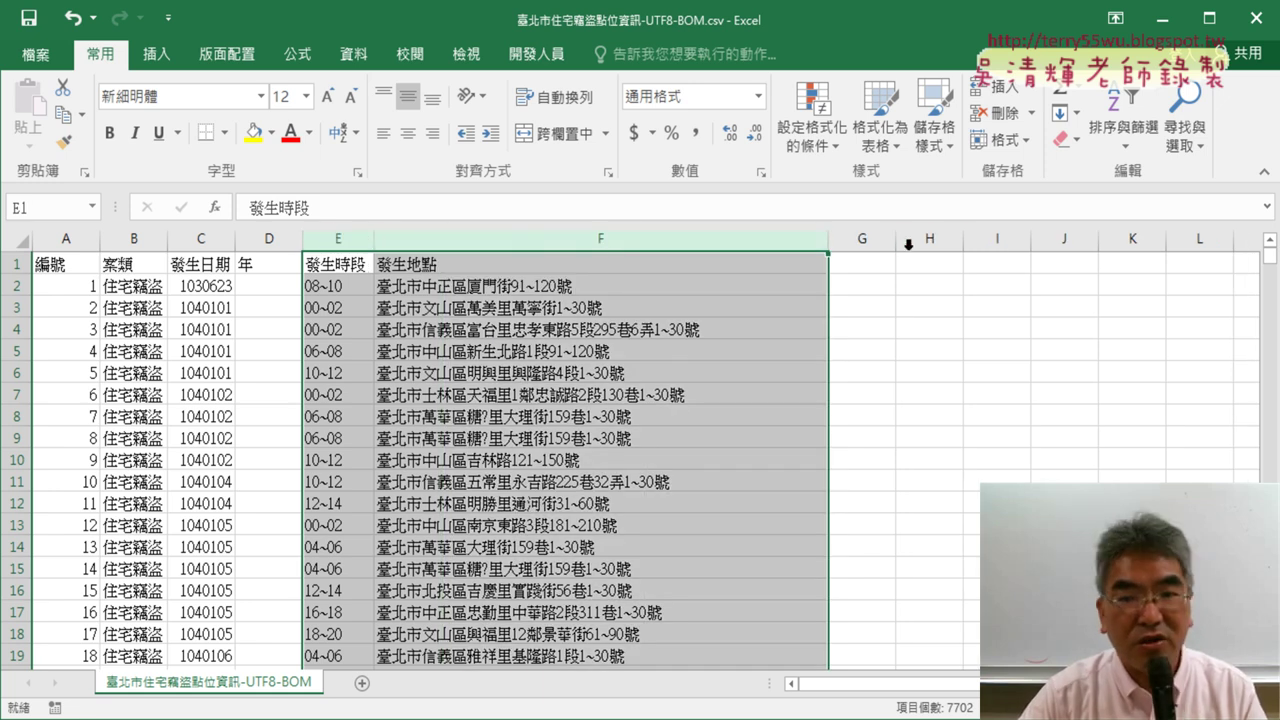
left_click(866, 266)
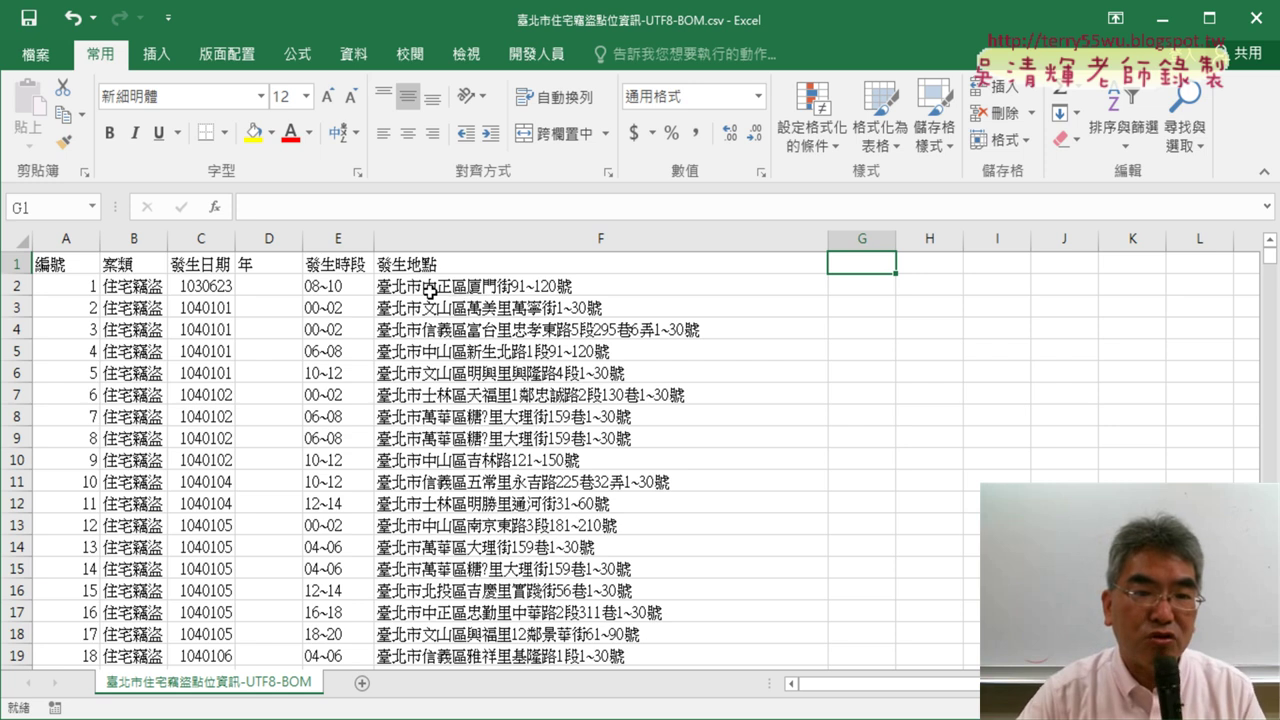
Step: Head column G with 區, then look over the first address in F2
type("區")
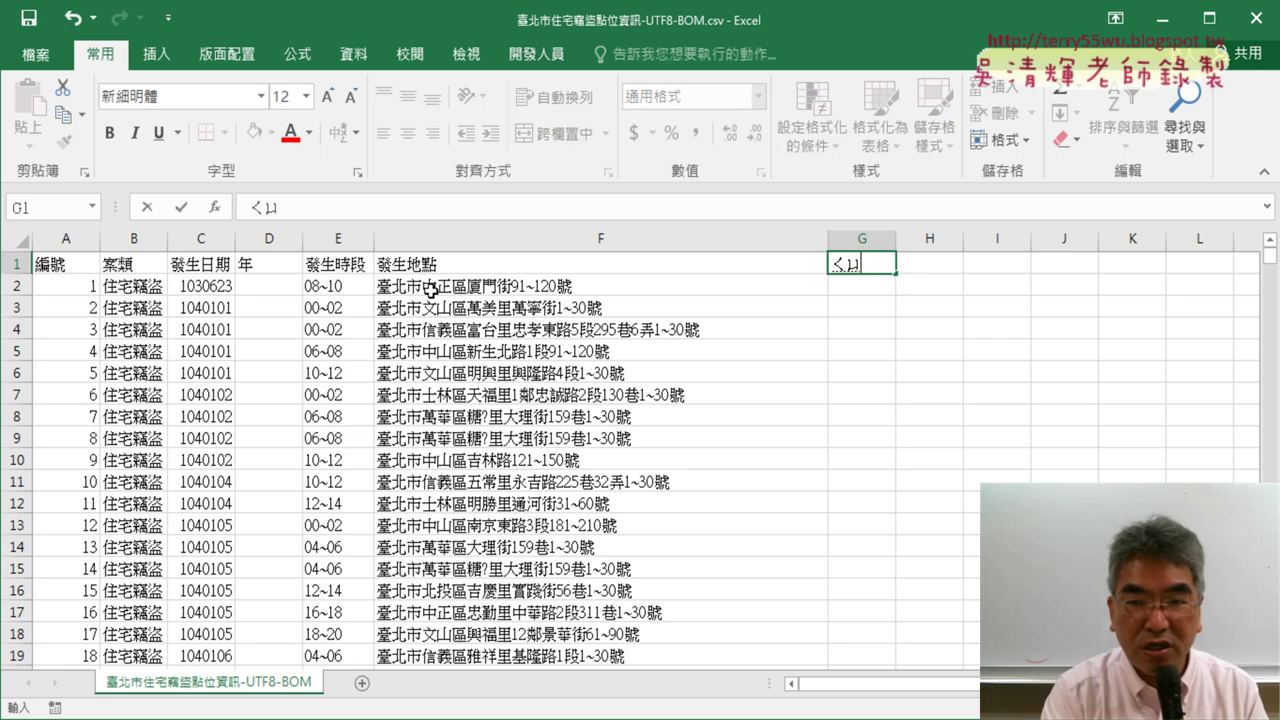
key("Return")
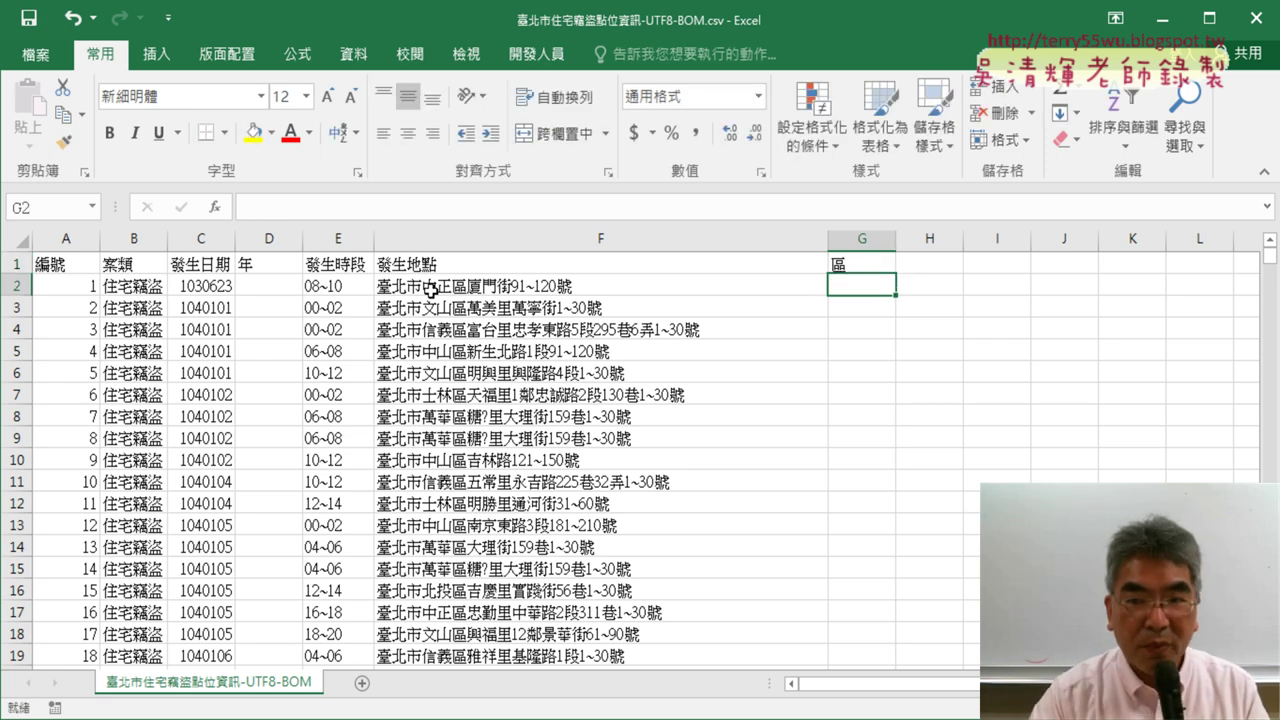
left_click(426, 287)
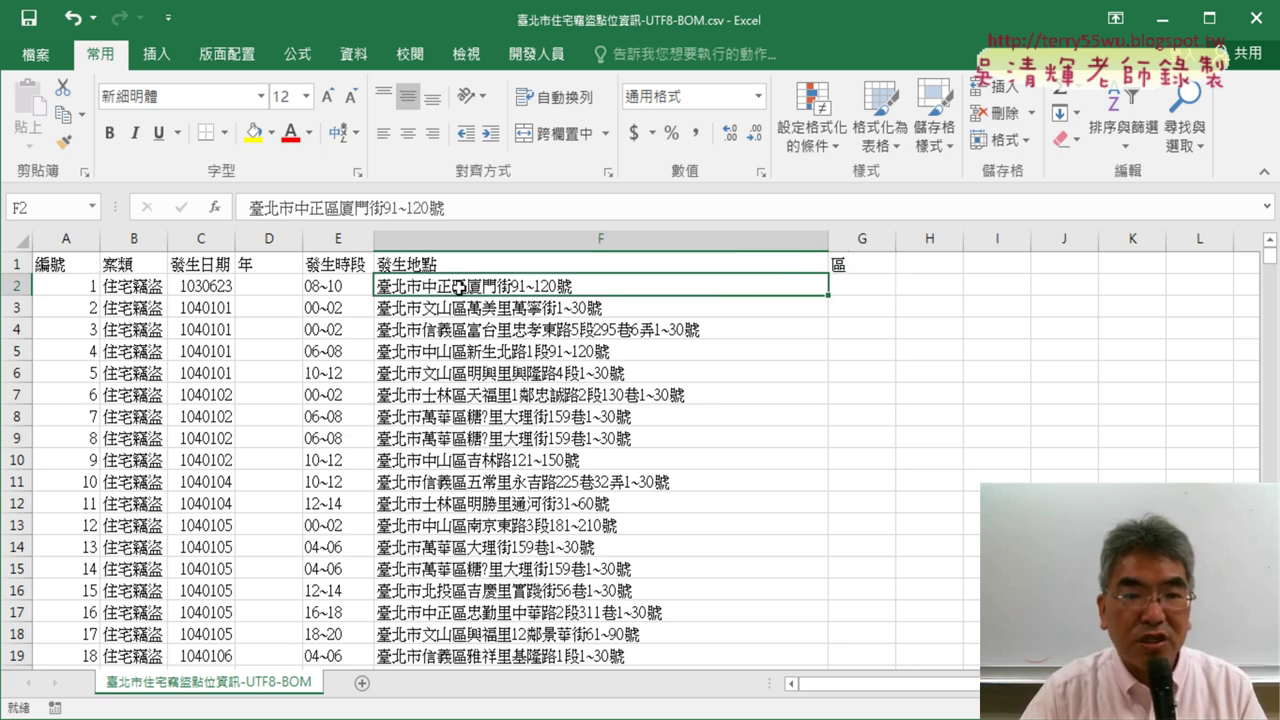
left_click(857, 286)
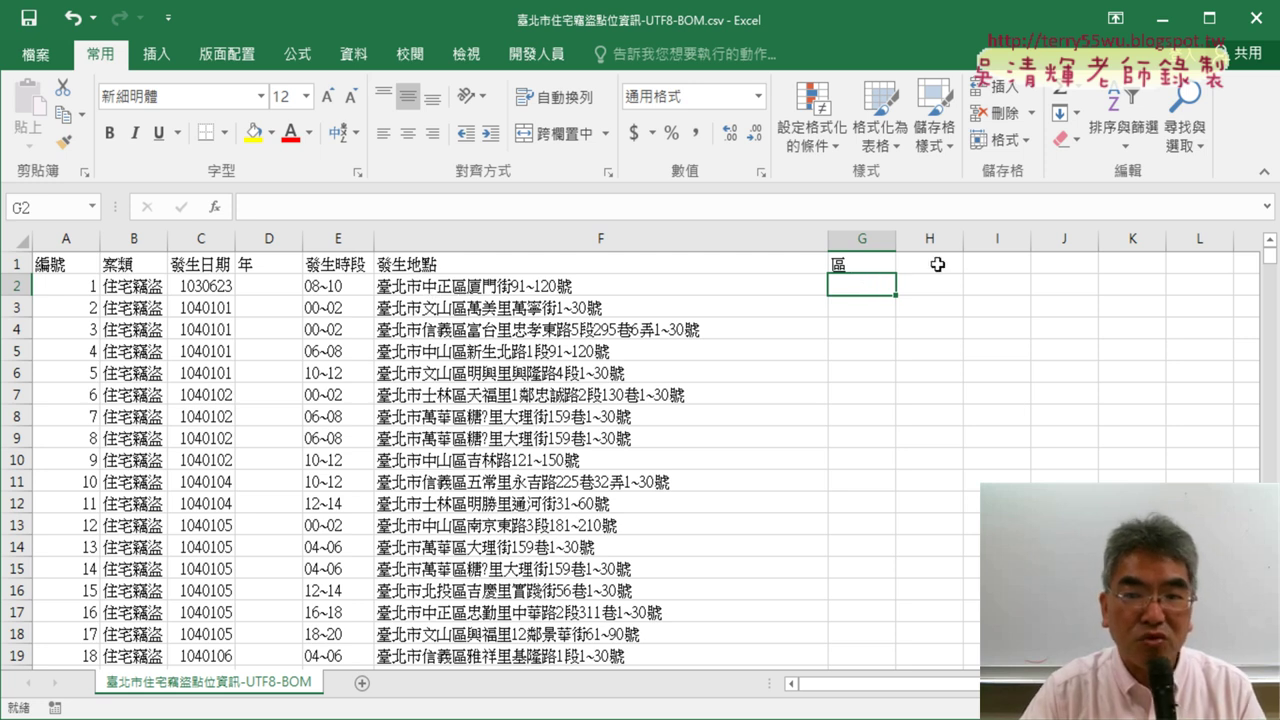
left_click(937, 264)
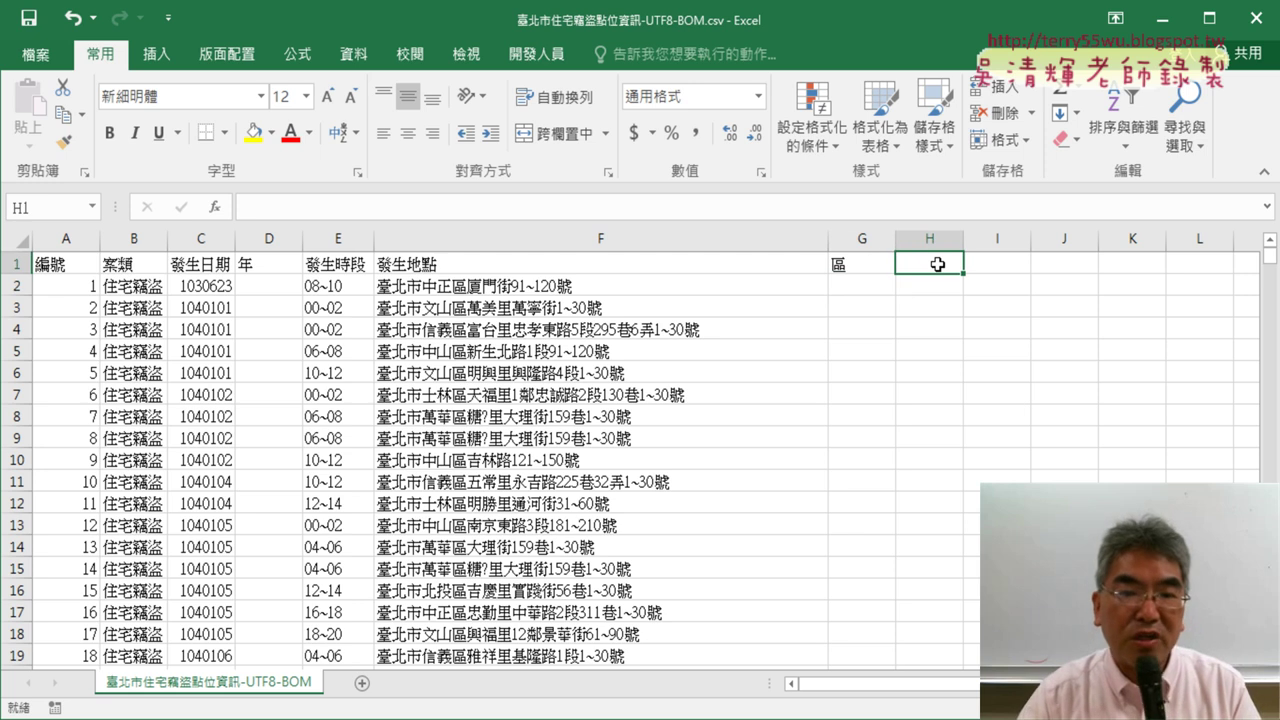
Step: Highlight the road names in the F2–F4 addresses, such as 廈門街, 萬寧街 and 東路
double_click(468, 287)
left_click_drag(491, 287, 513, 287)
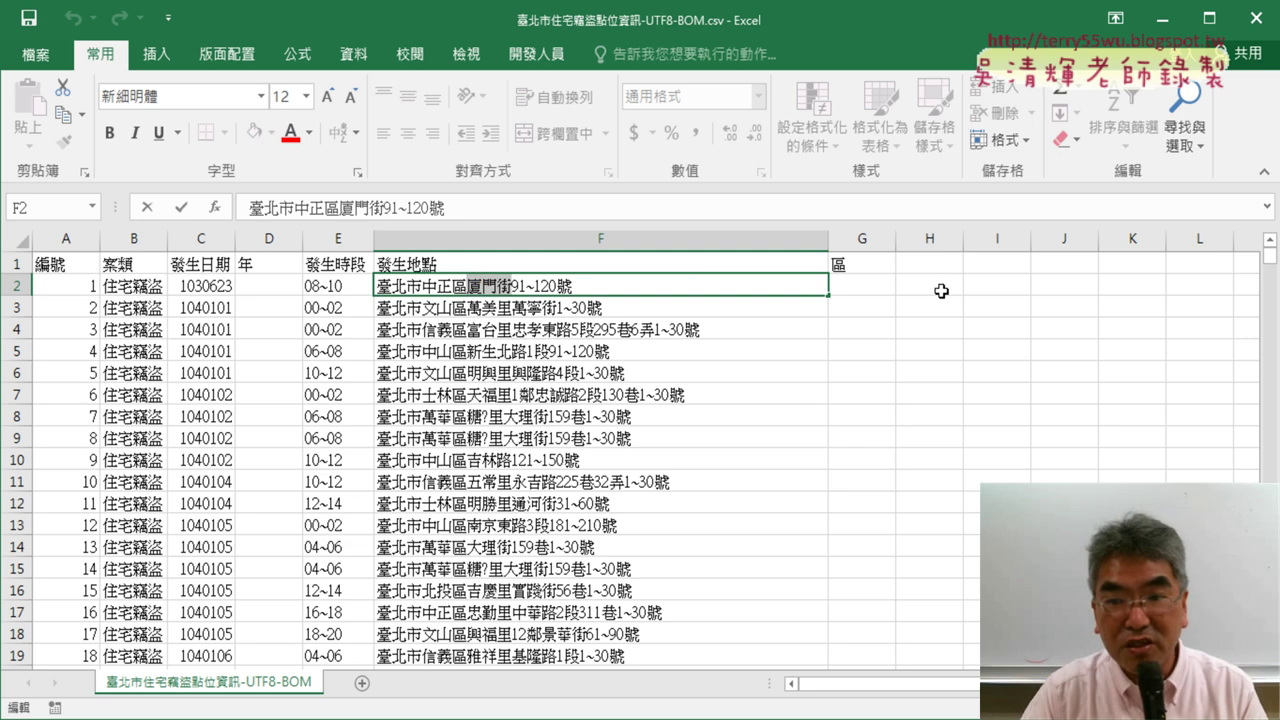
left_click(516, 310)
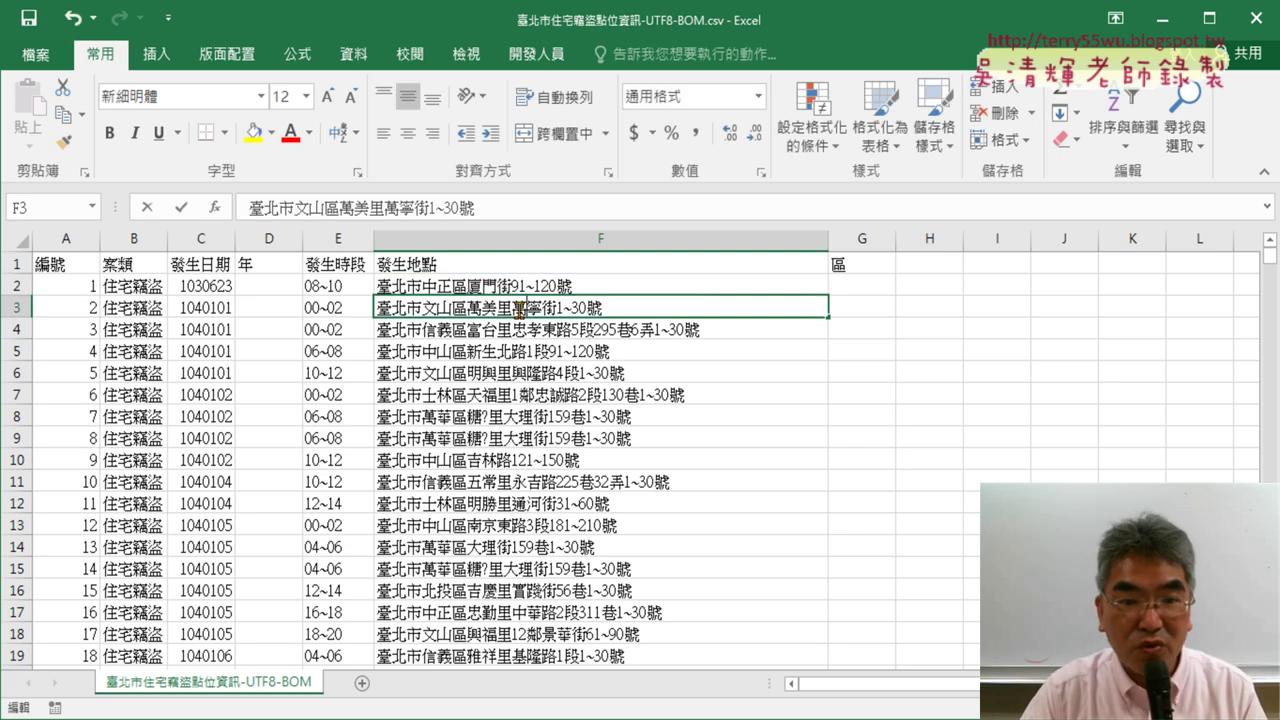
left_click_drag(512, 310, 560, 310)
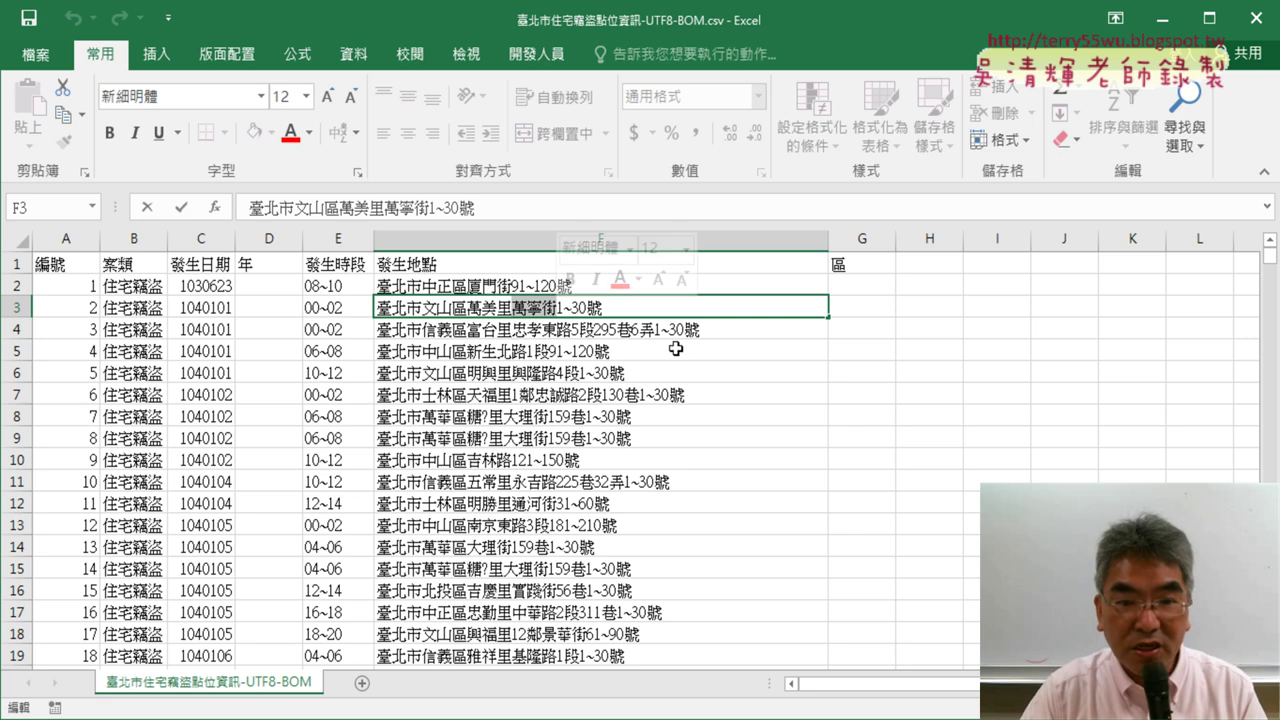
left_click(530, 336)
double_click(527, 329)
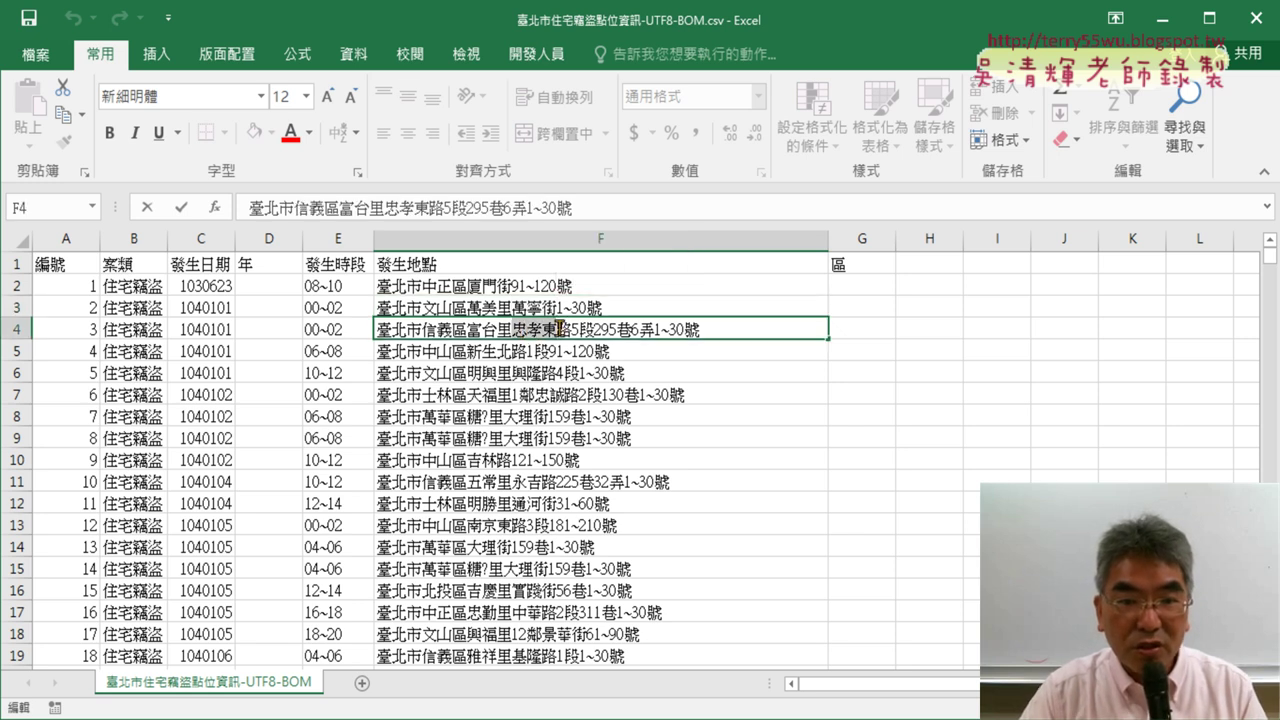
left_click_drag(520, 329, 566, 329)
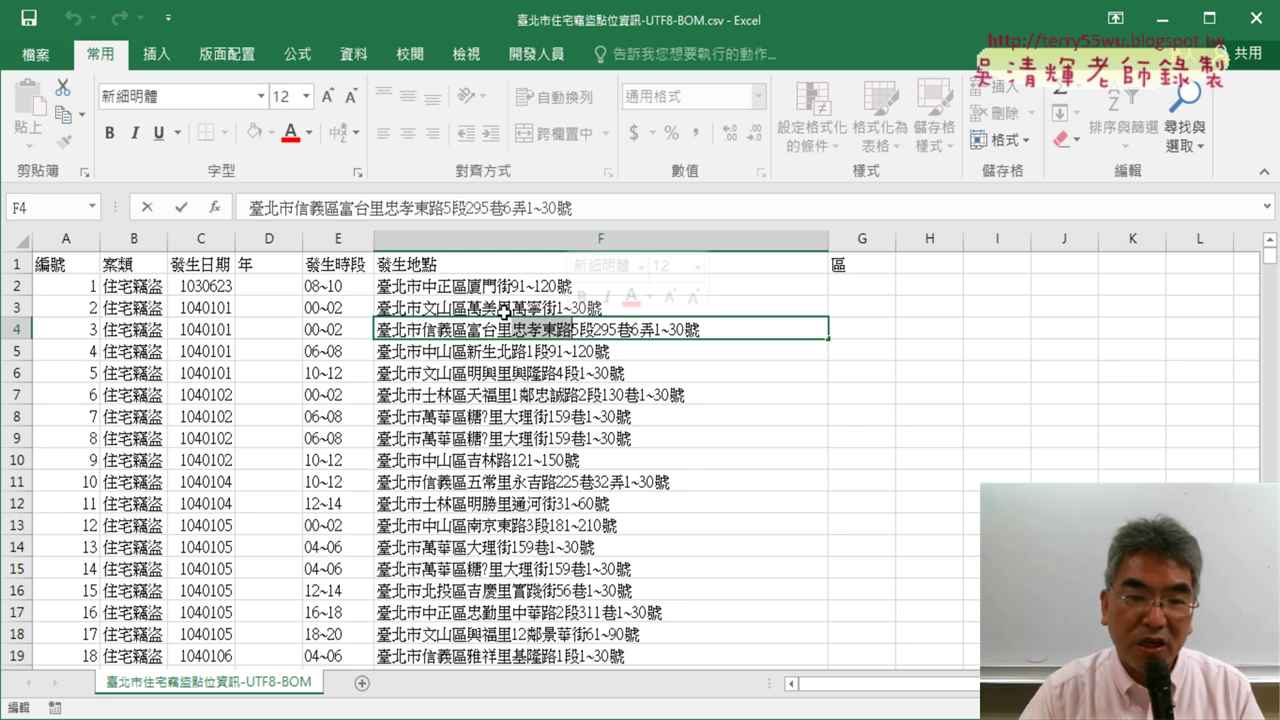
double_click(474, 287)
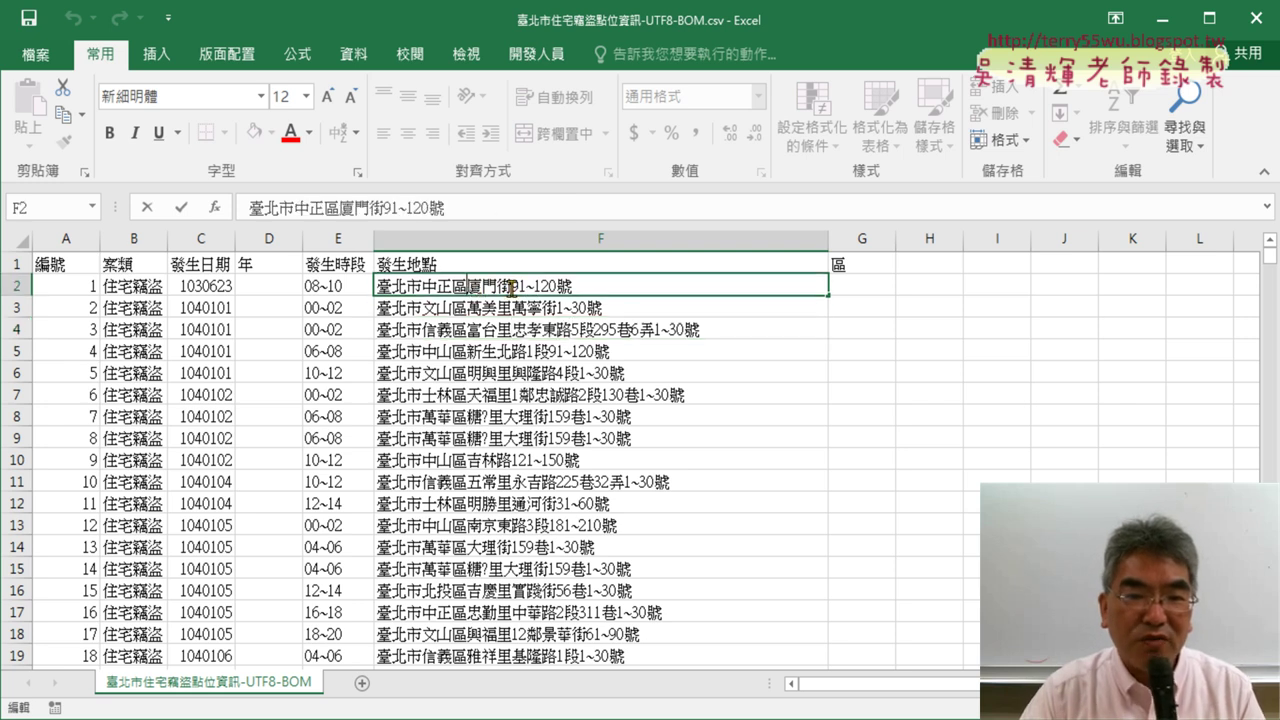
left_click_drag(466, 287, 511, 287)
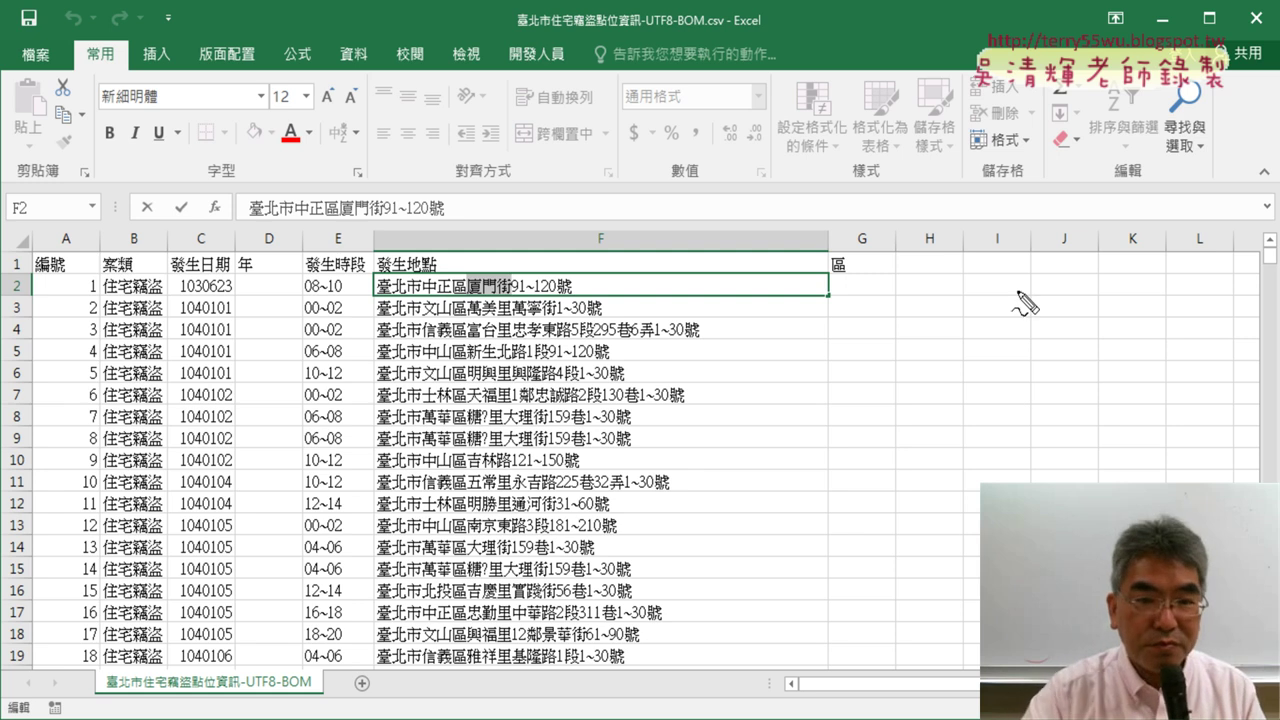
mouse_move(456, 295)
left_mouse_down()
mouse_move(443, 292)
mouse_move(560, 320)
mouse_move(510, 320)
left_mouse_up()
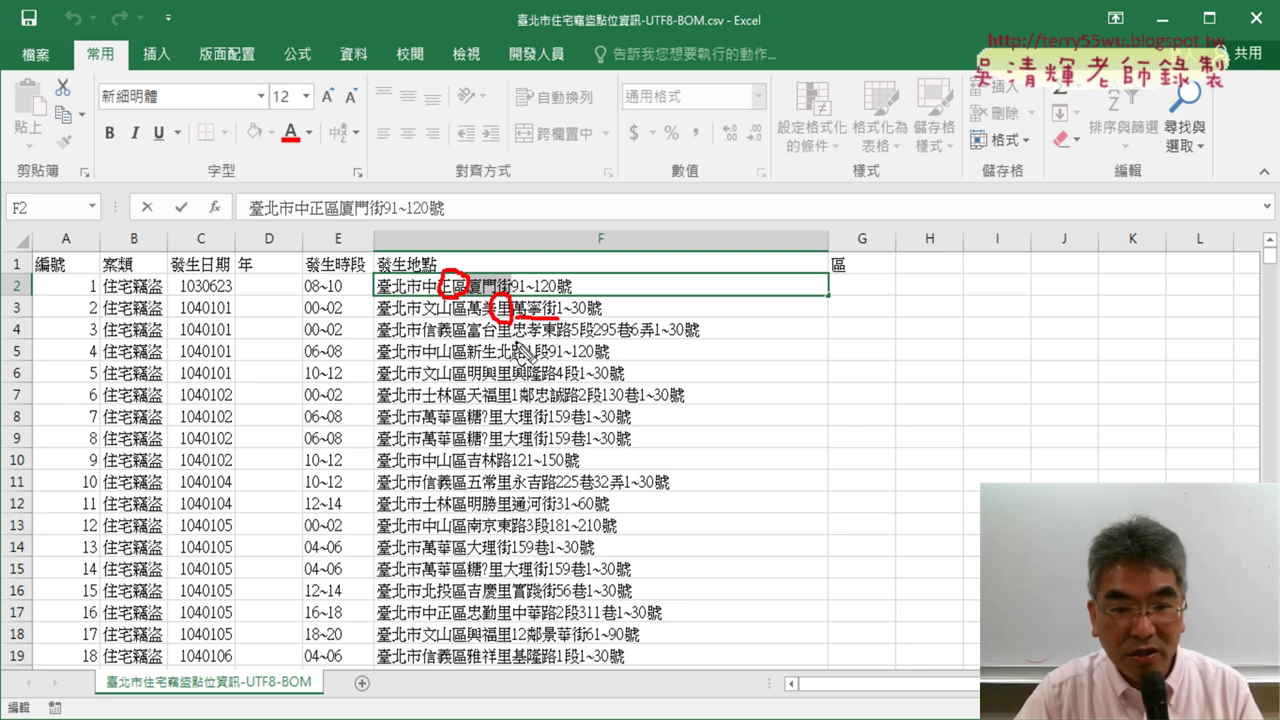
mouse_move(508, 320)
left_mouse_down()
mouse_move(500, 342)
mouse_move(458, 360)
left_mouse_up()
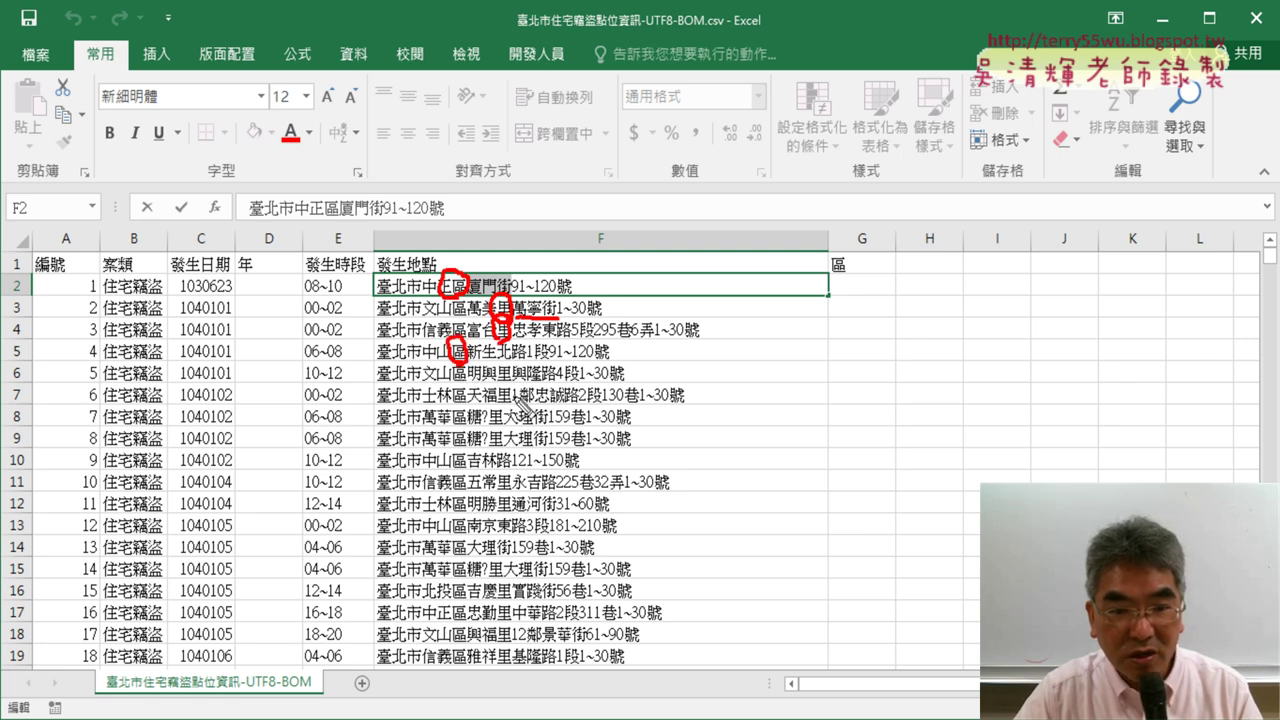
left_click_drag(530, 385, 524, 404)
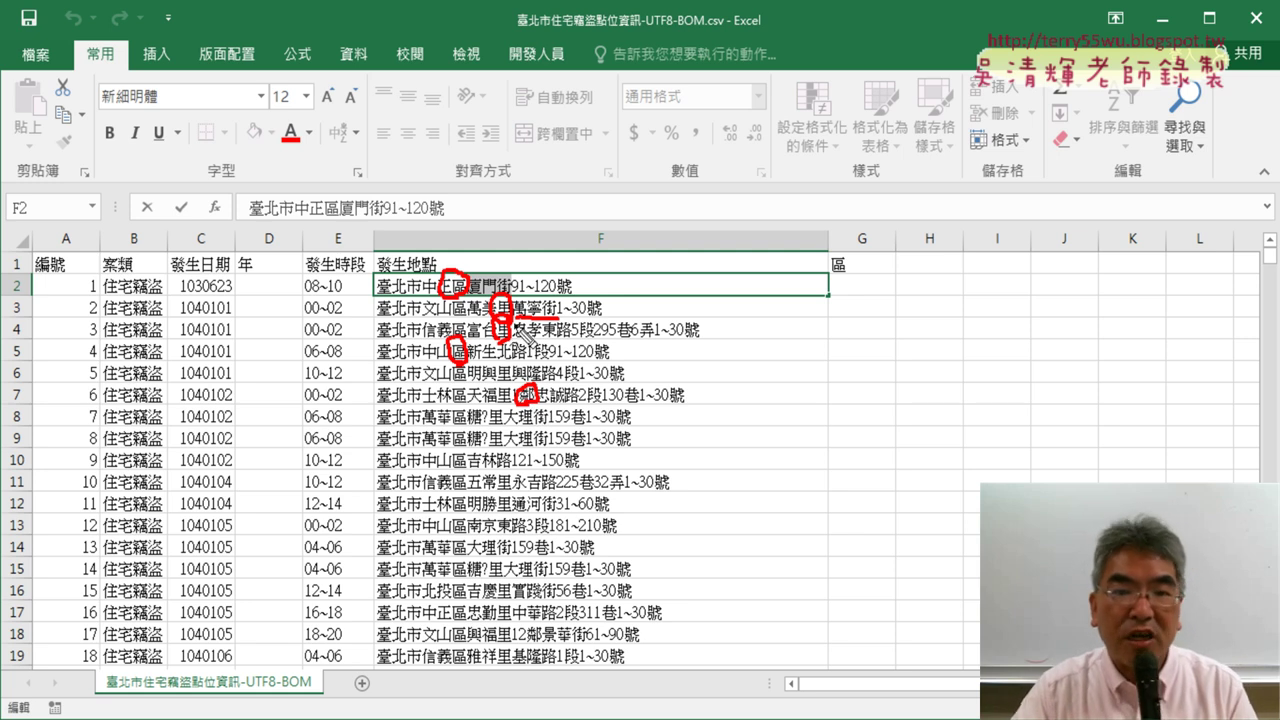
left_click_drag(514, 316, 553, 316)
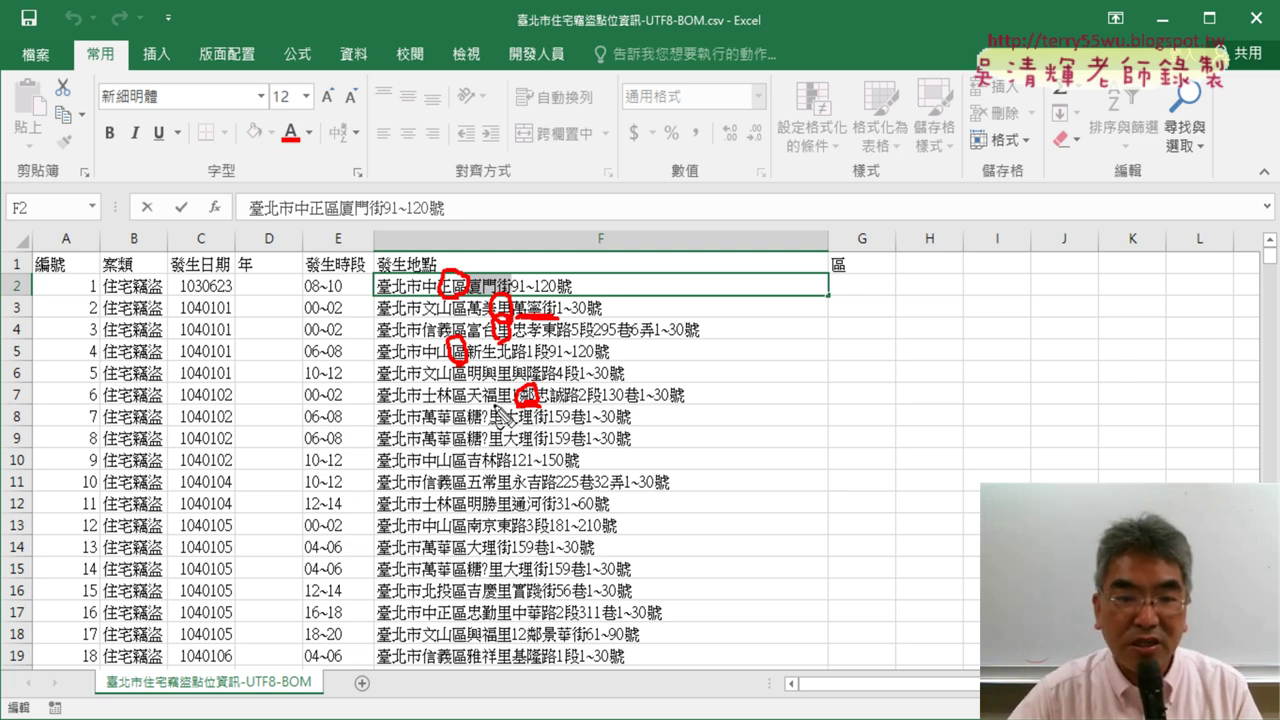
left_click_drag(510, 405, 450, 406)
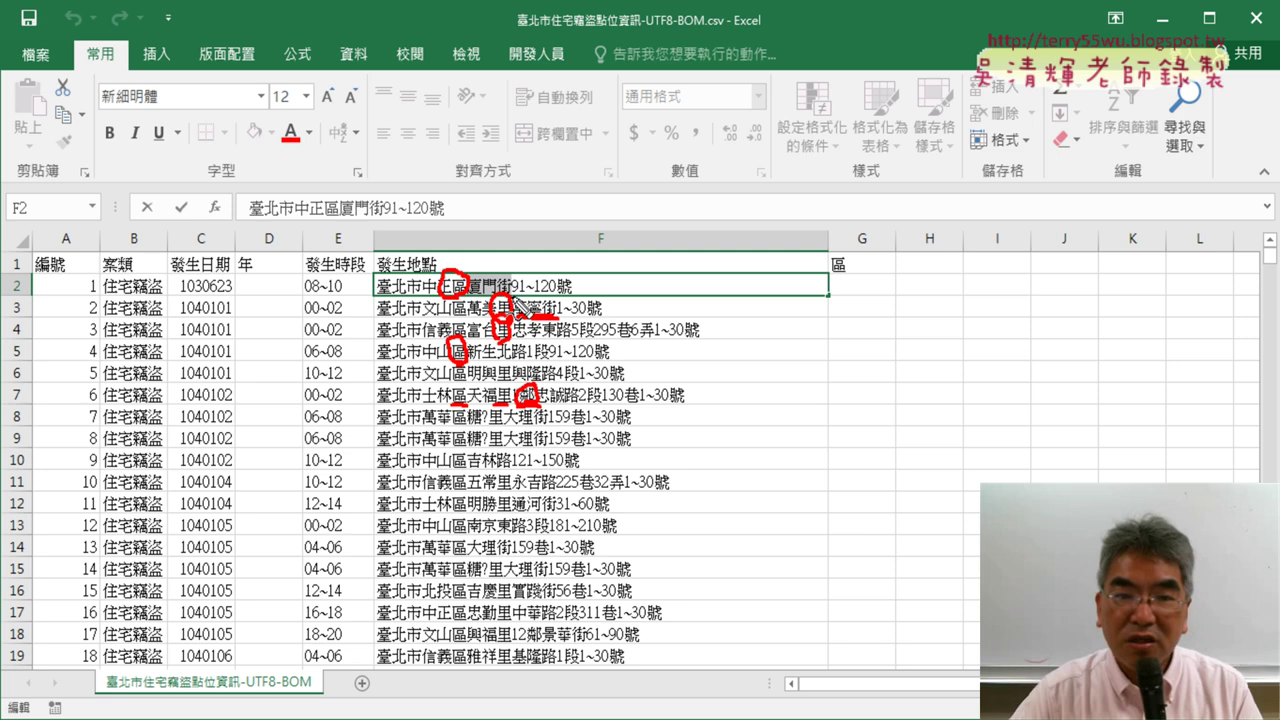
mouse_move(500, 296)
left_mouse_down()
mouse_move(520, 285)
mouse_move(540, 298)
left_mouse_up()
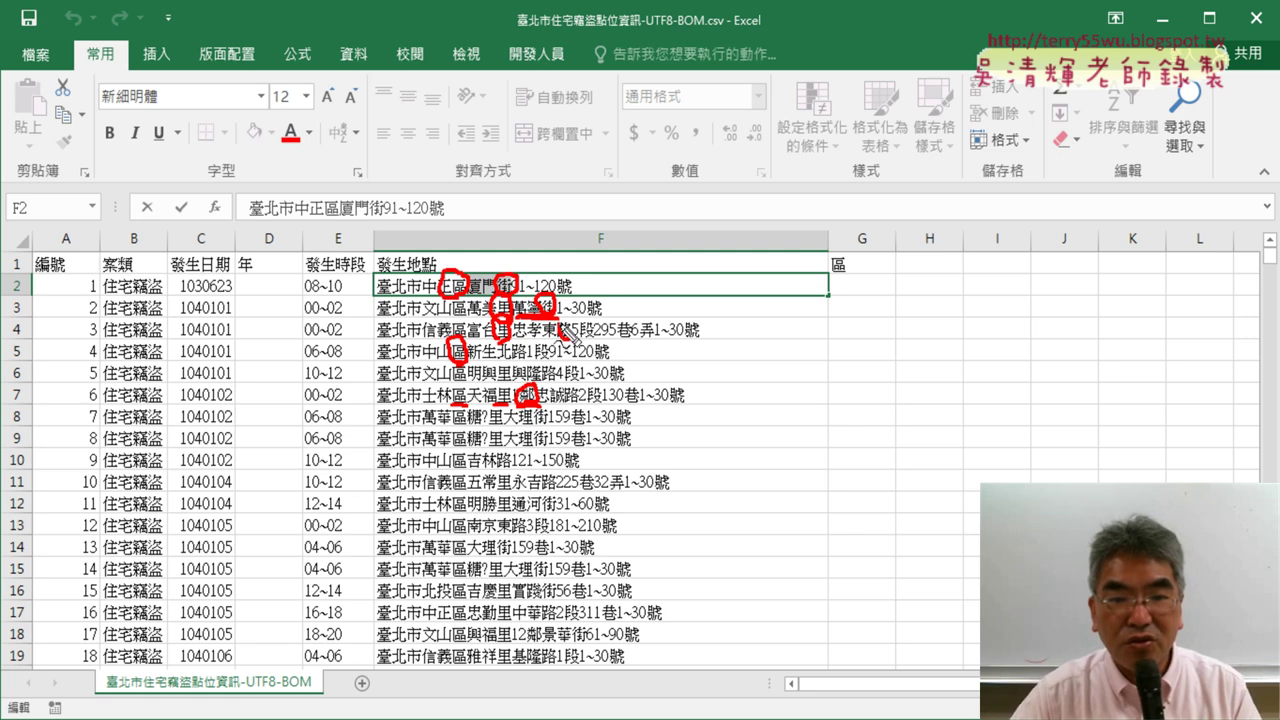
left_click_drag(572, 320, 566, 322)
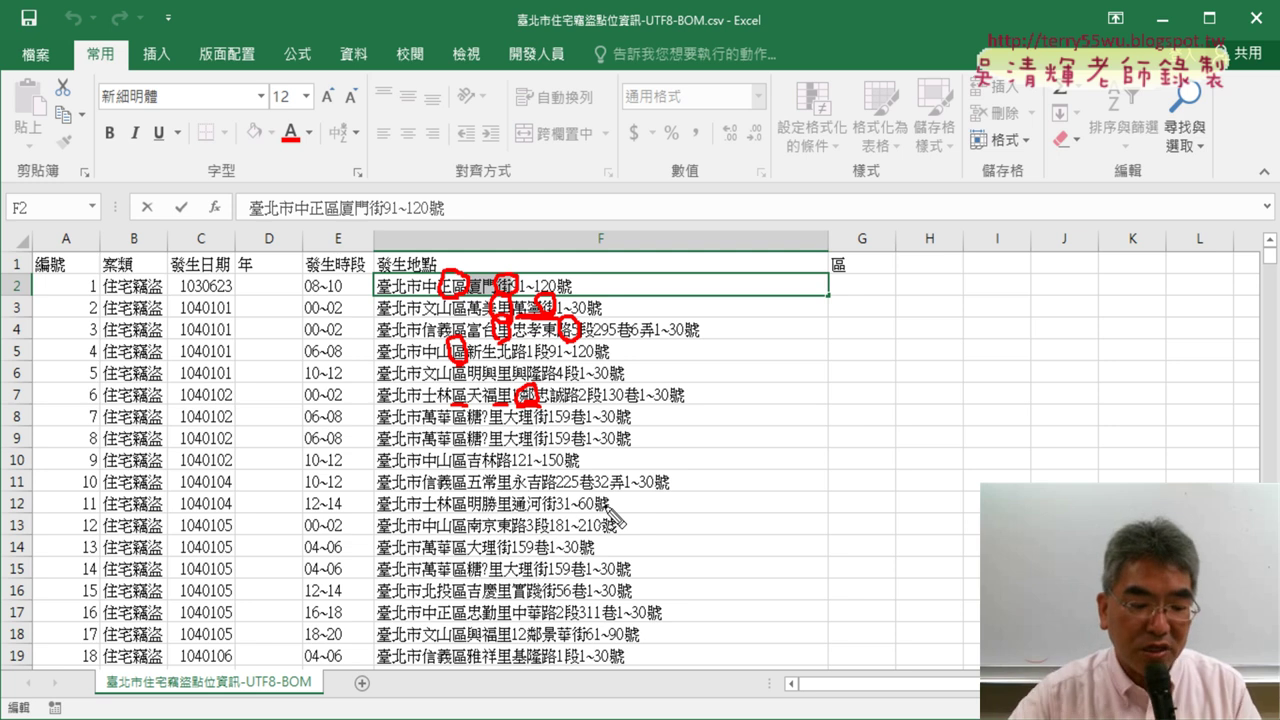
key("Escape")
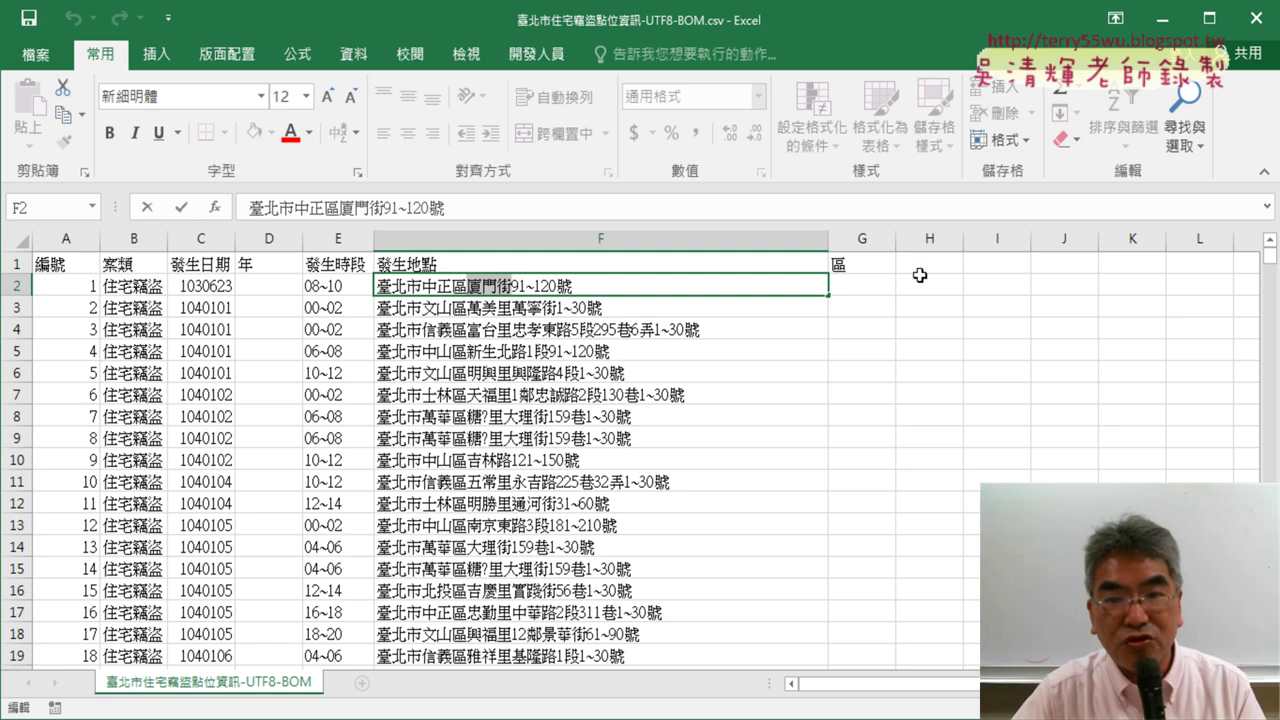
Step: Enter the heading 路街道 in cell H1
left_click(946, 263)
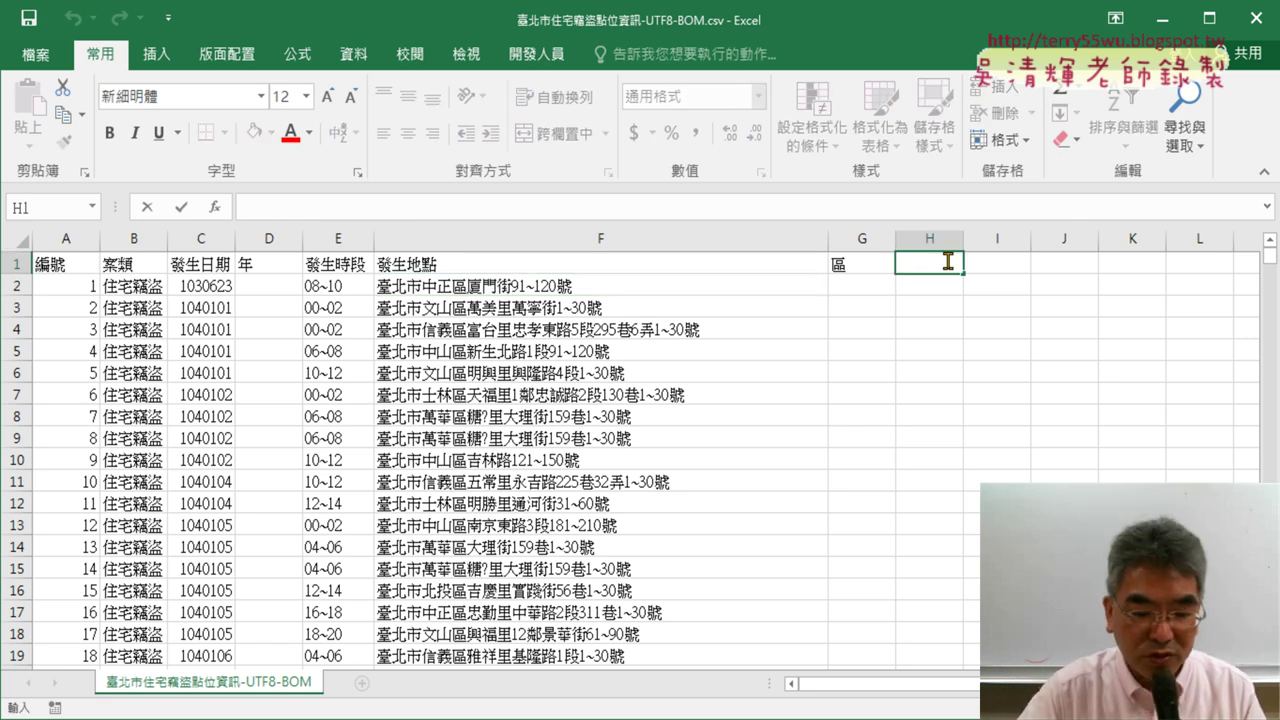
type("路ㄐ")
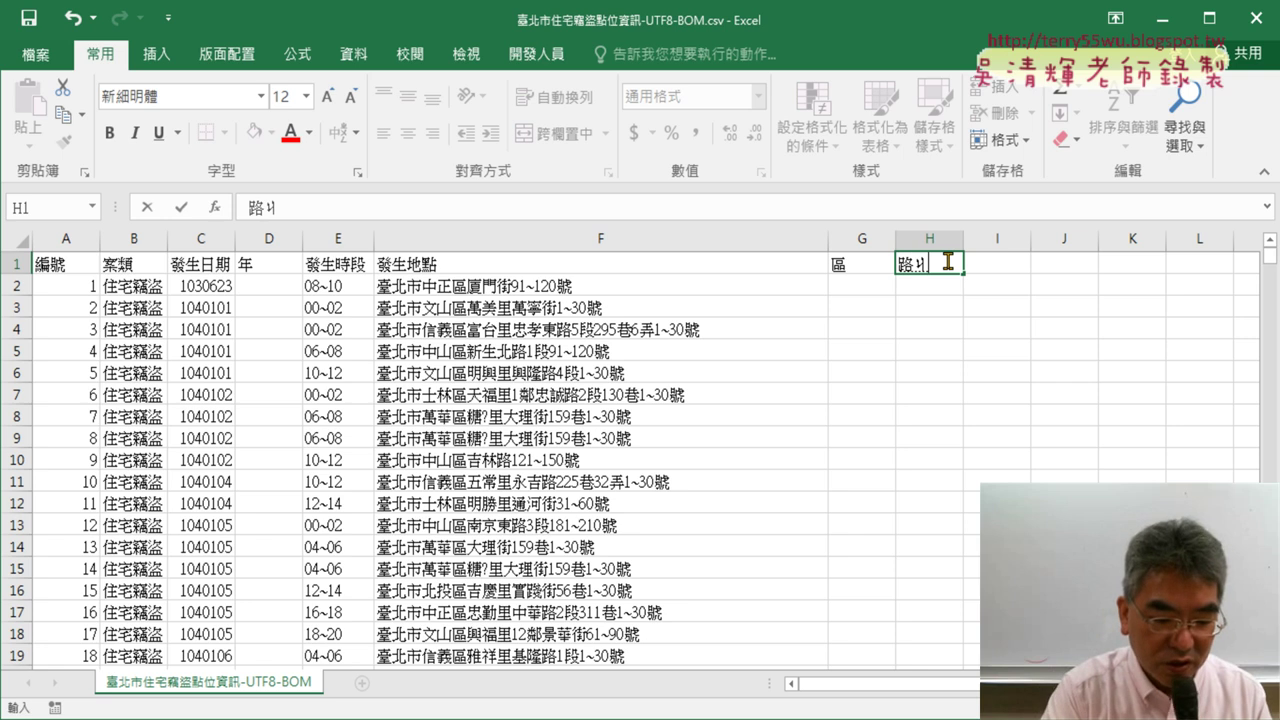
type("接道")
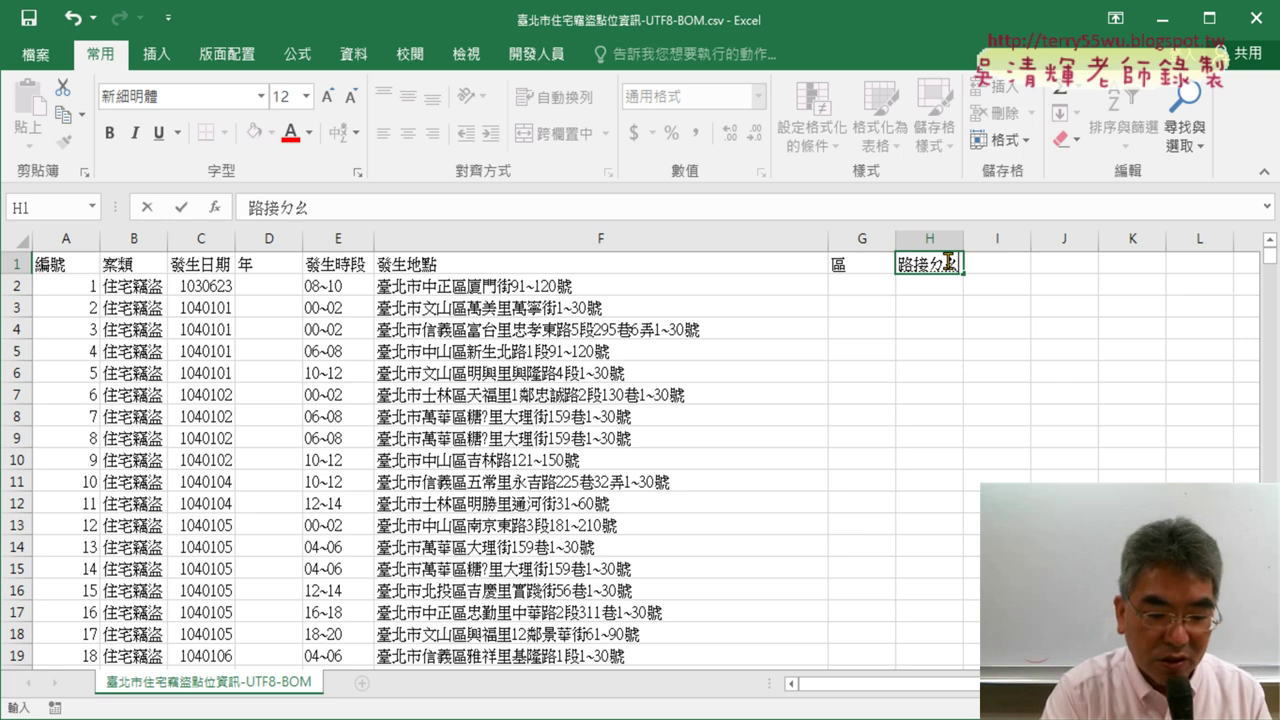
key("Return")
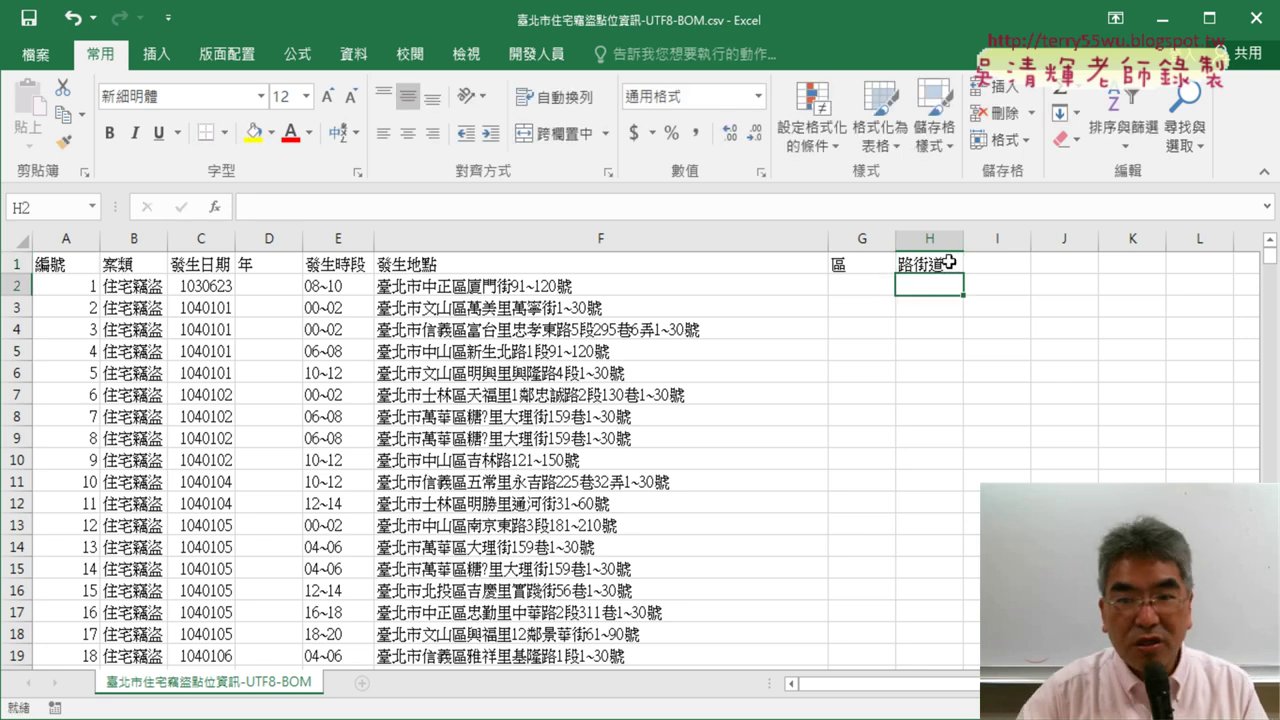
Step: Select the empty 年, 區 and 路街道 helper columns D, G and H in turn
left_click(272, 287)
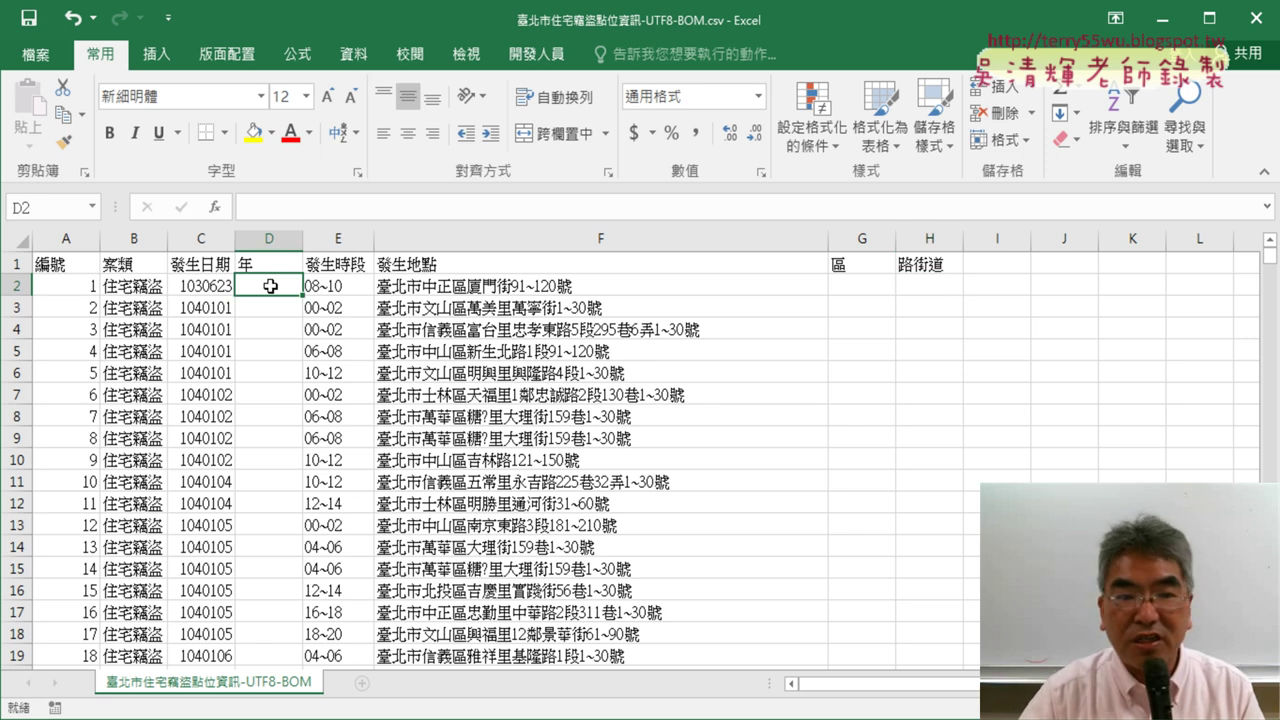
left_click(270, 239)
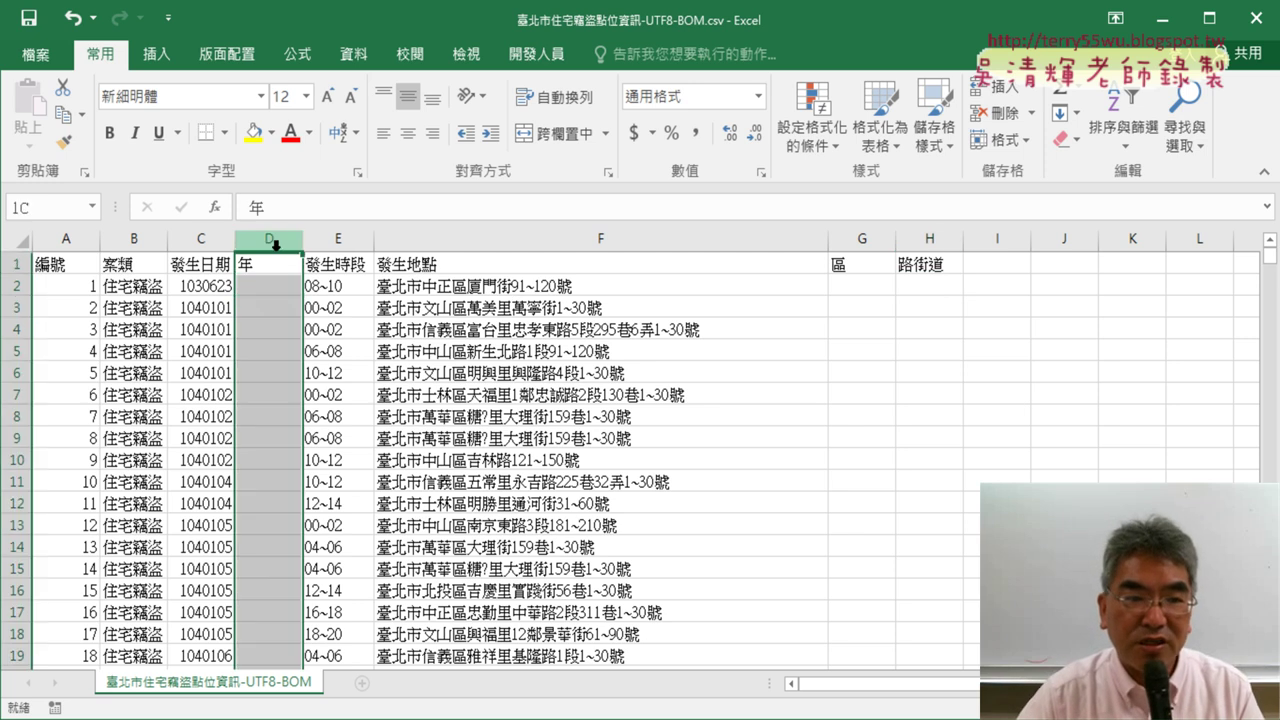
left_click(855, 238)
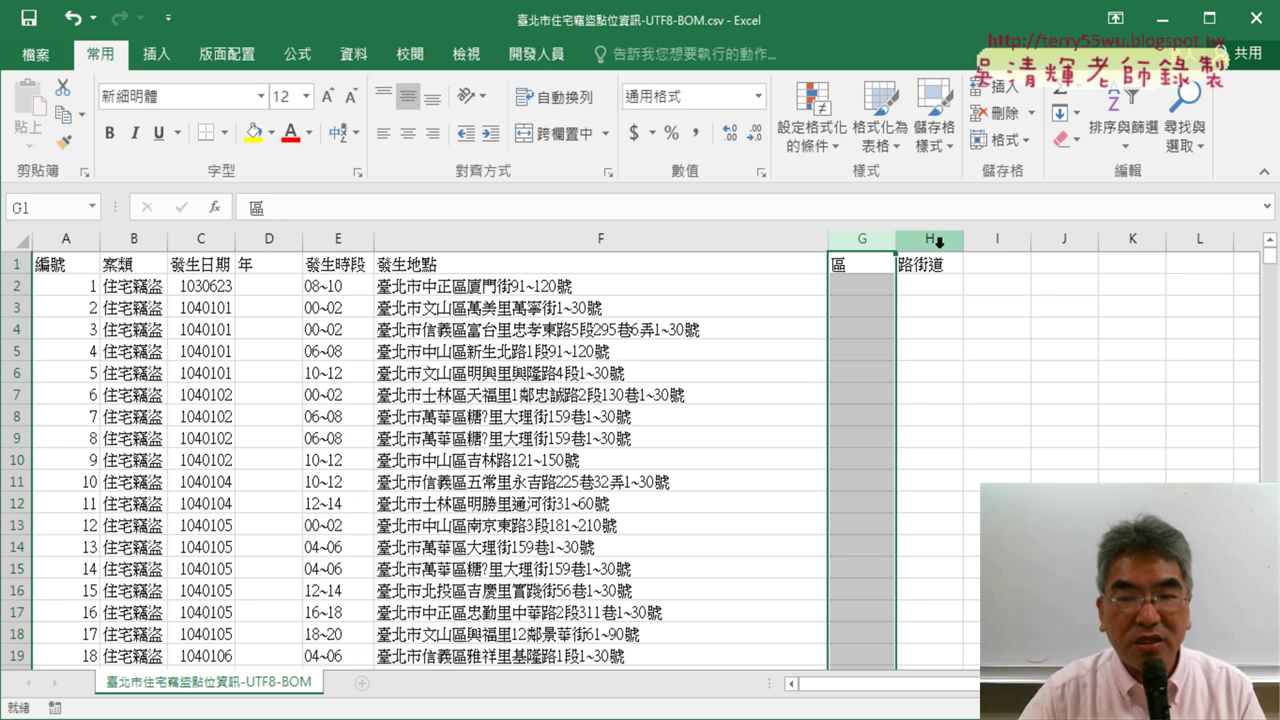
left_click(938, 240)
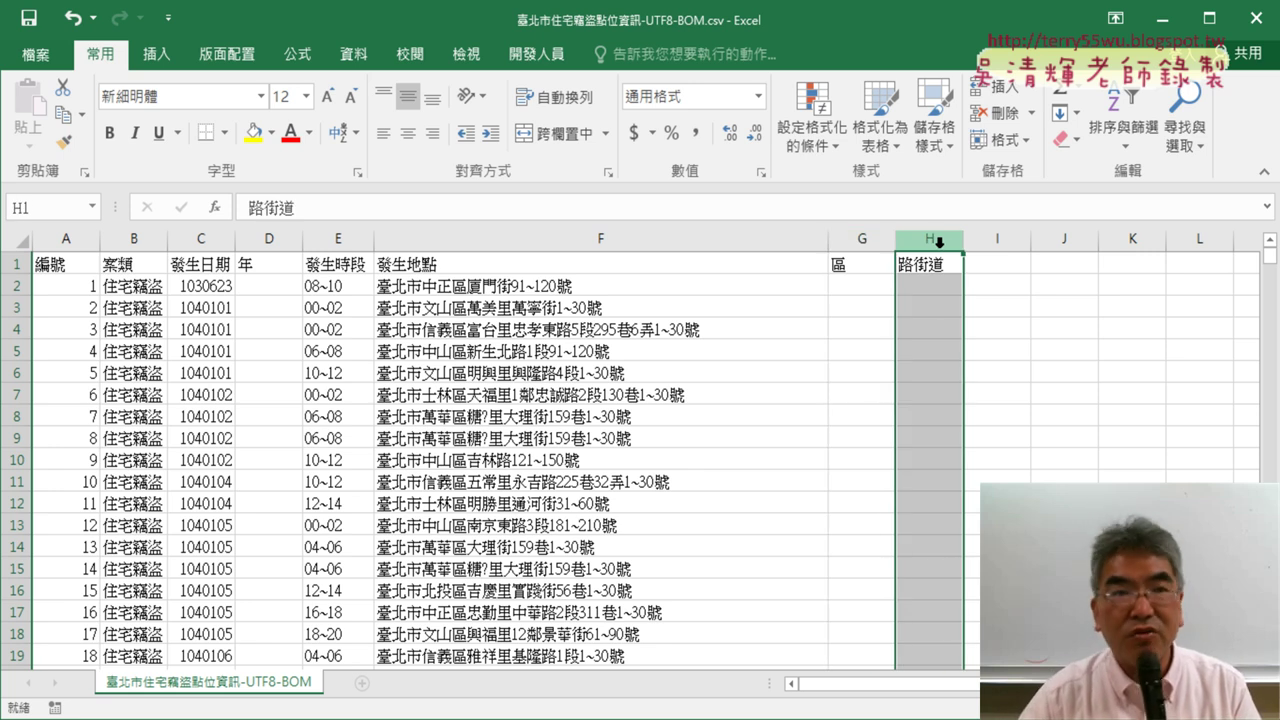